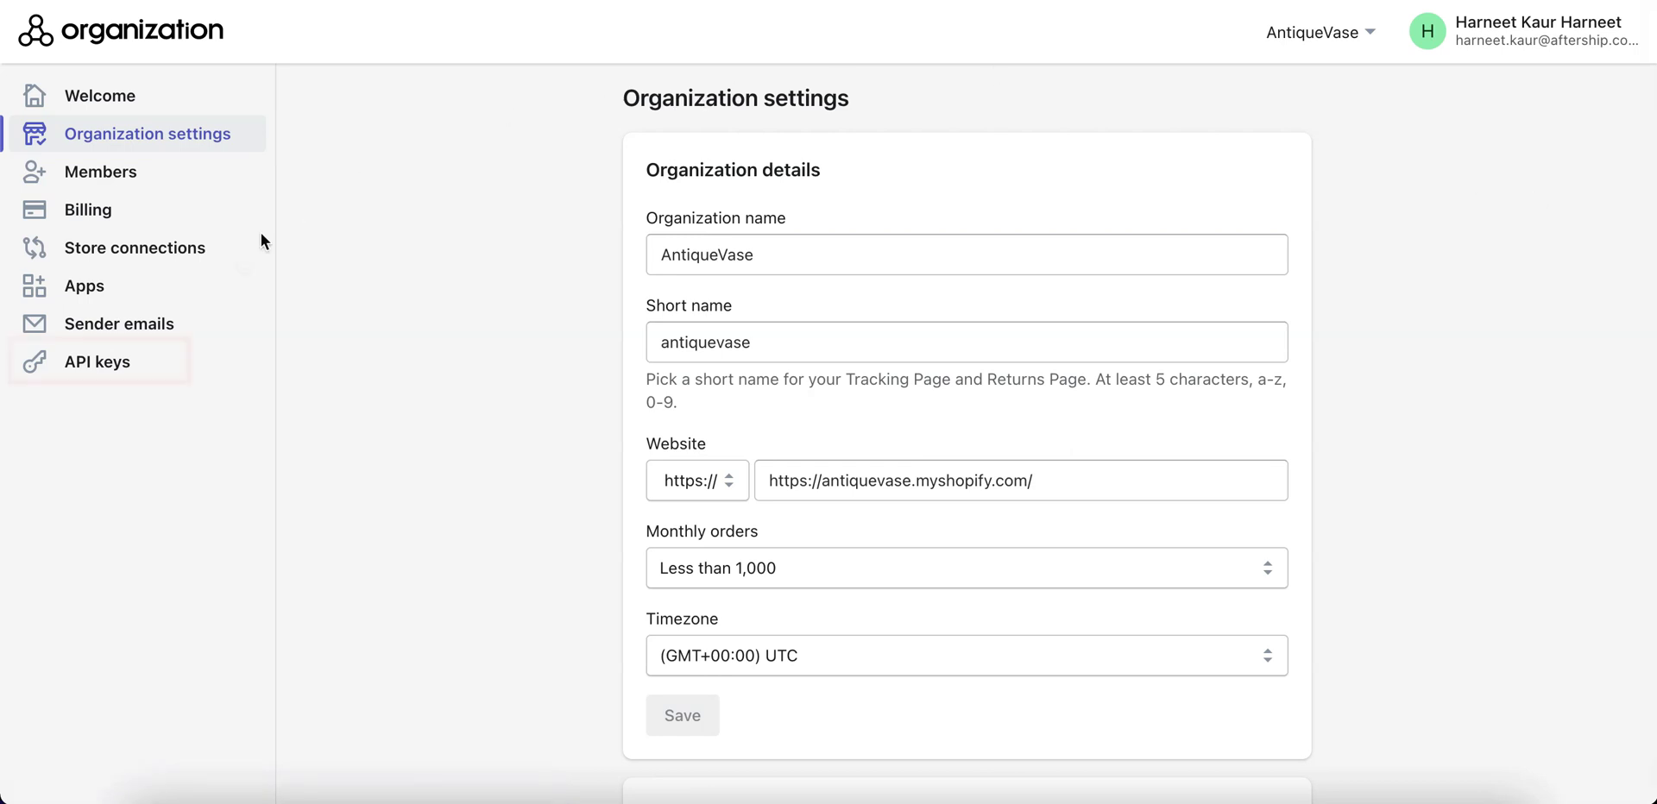
Open the Automizely organization's API keys page, which has no keys yet.
left_click(143, 370)
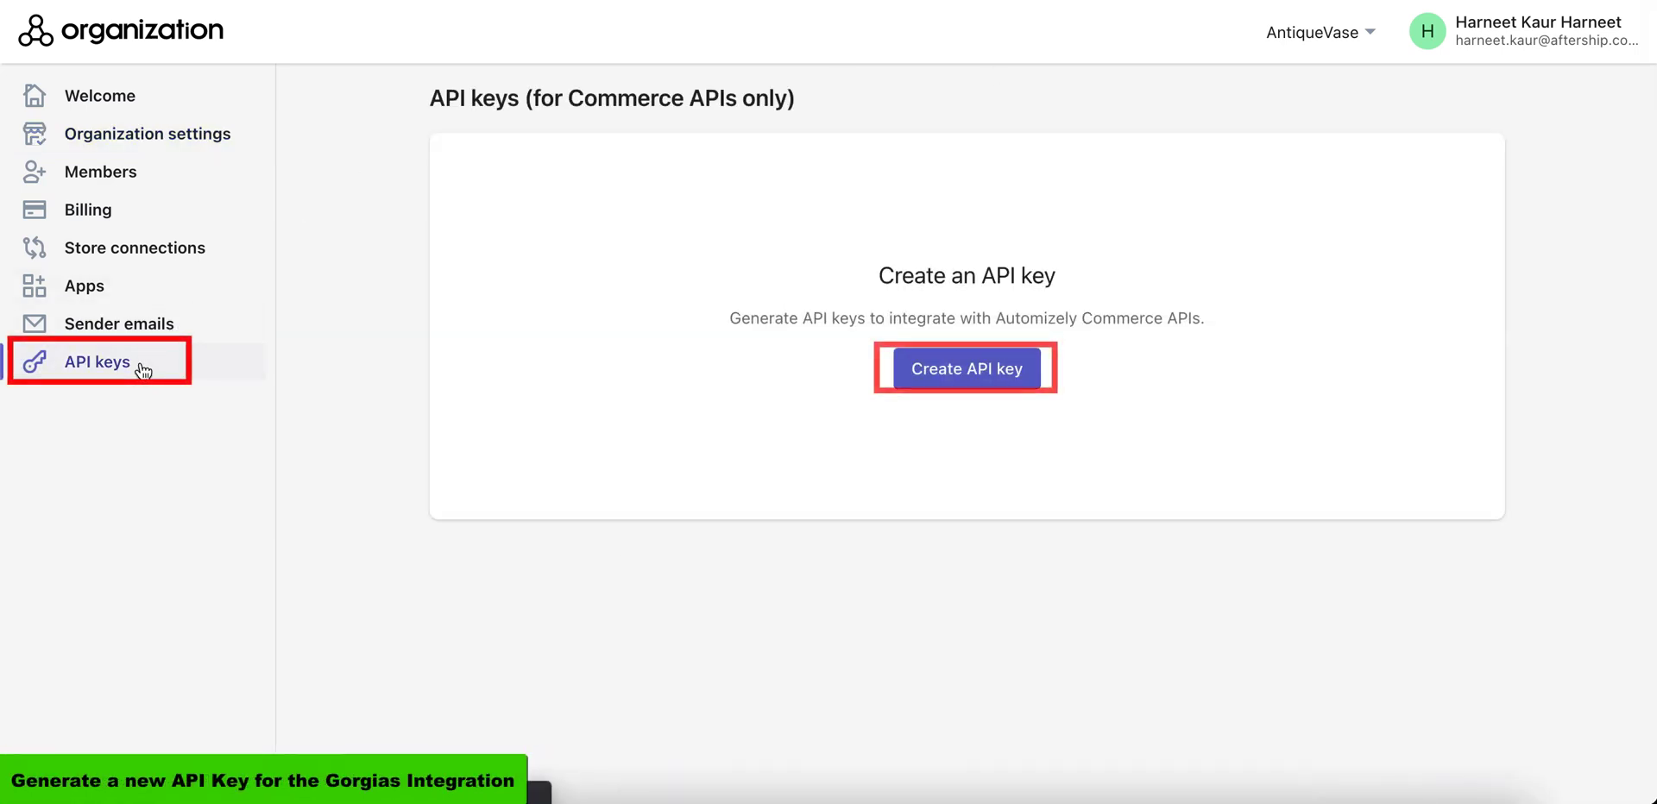
Start a new API key named Gorgias and fill in the developer email.
left_click(964, 362)
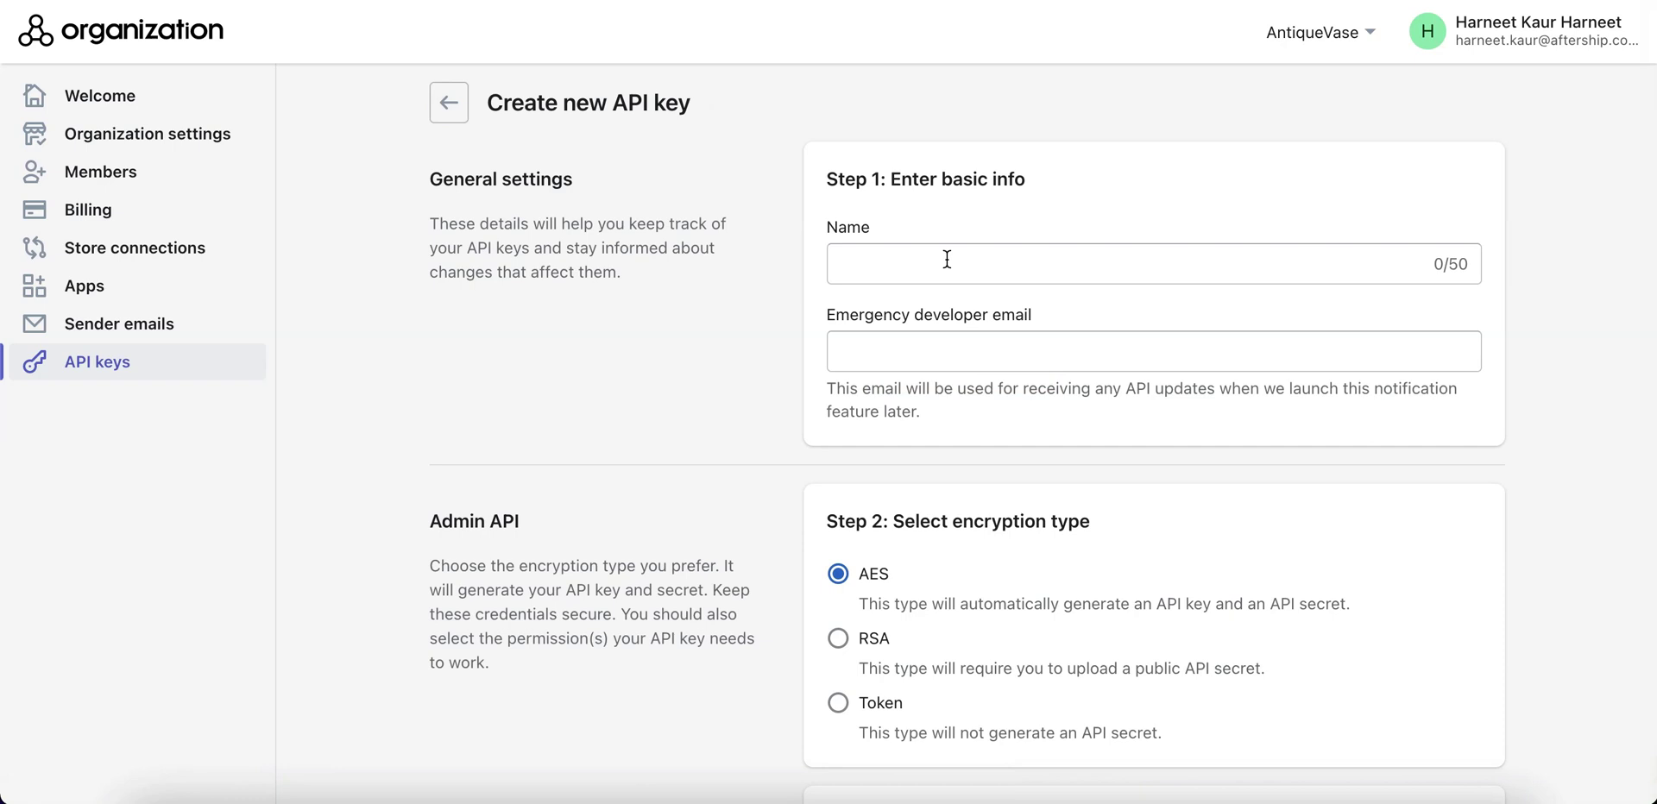
left_click(947, 258)
type("Gor")
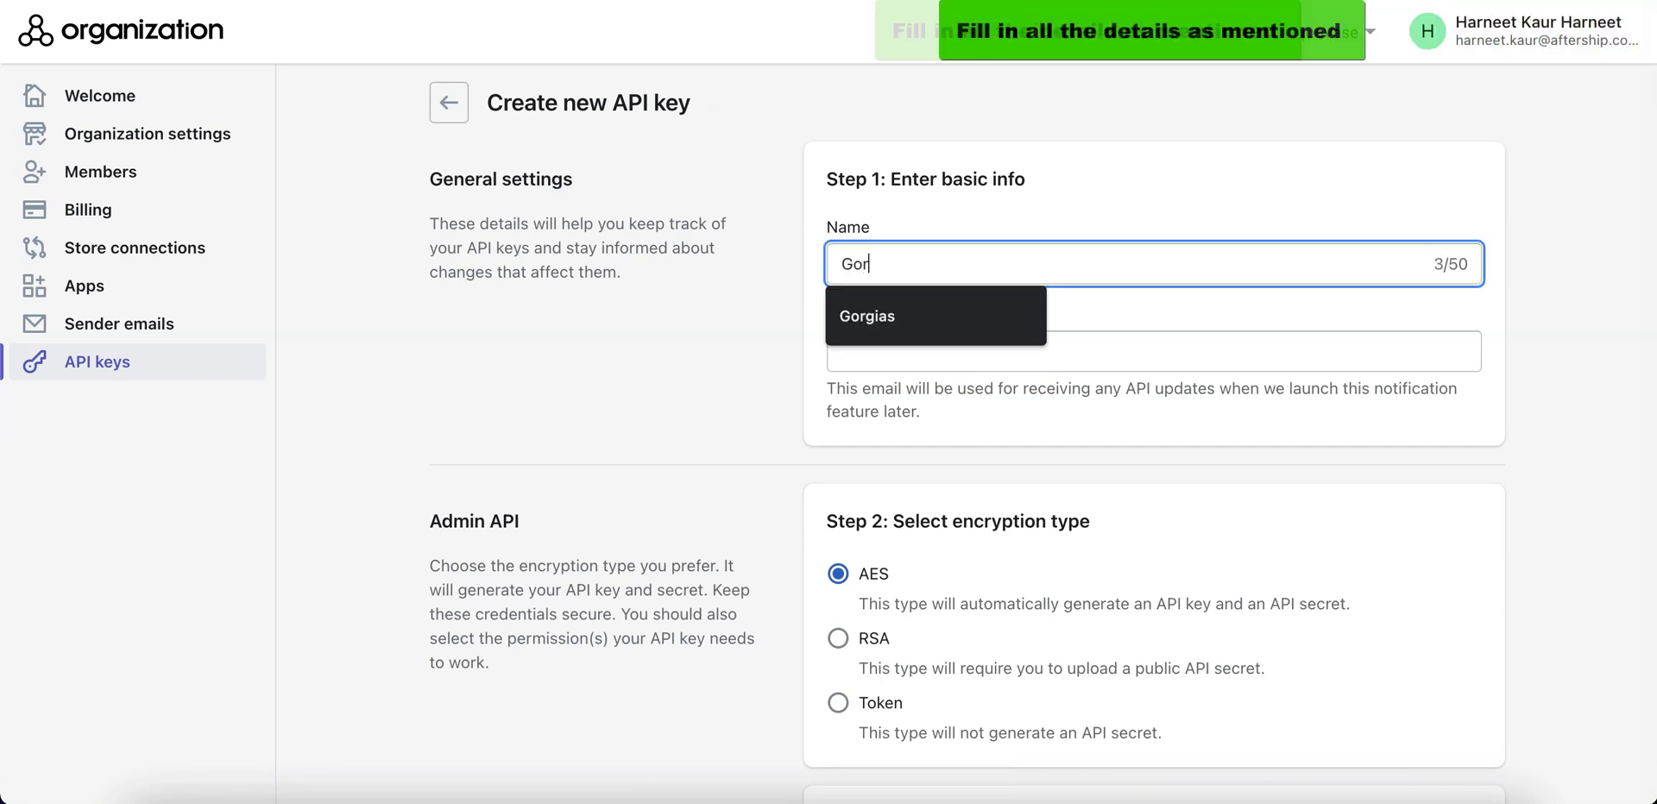
left_click(934, 309)
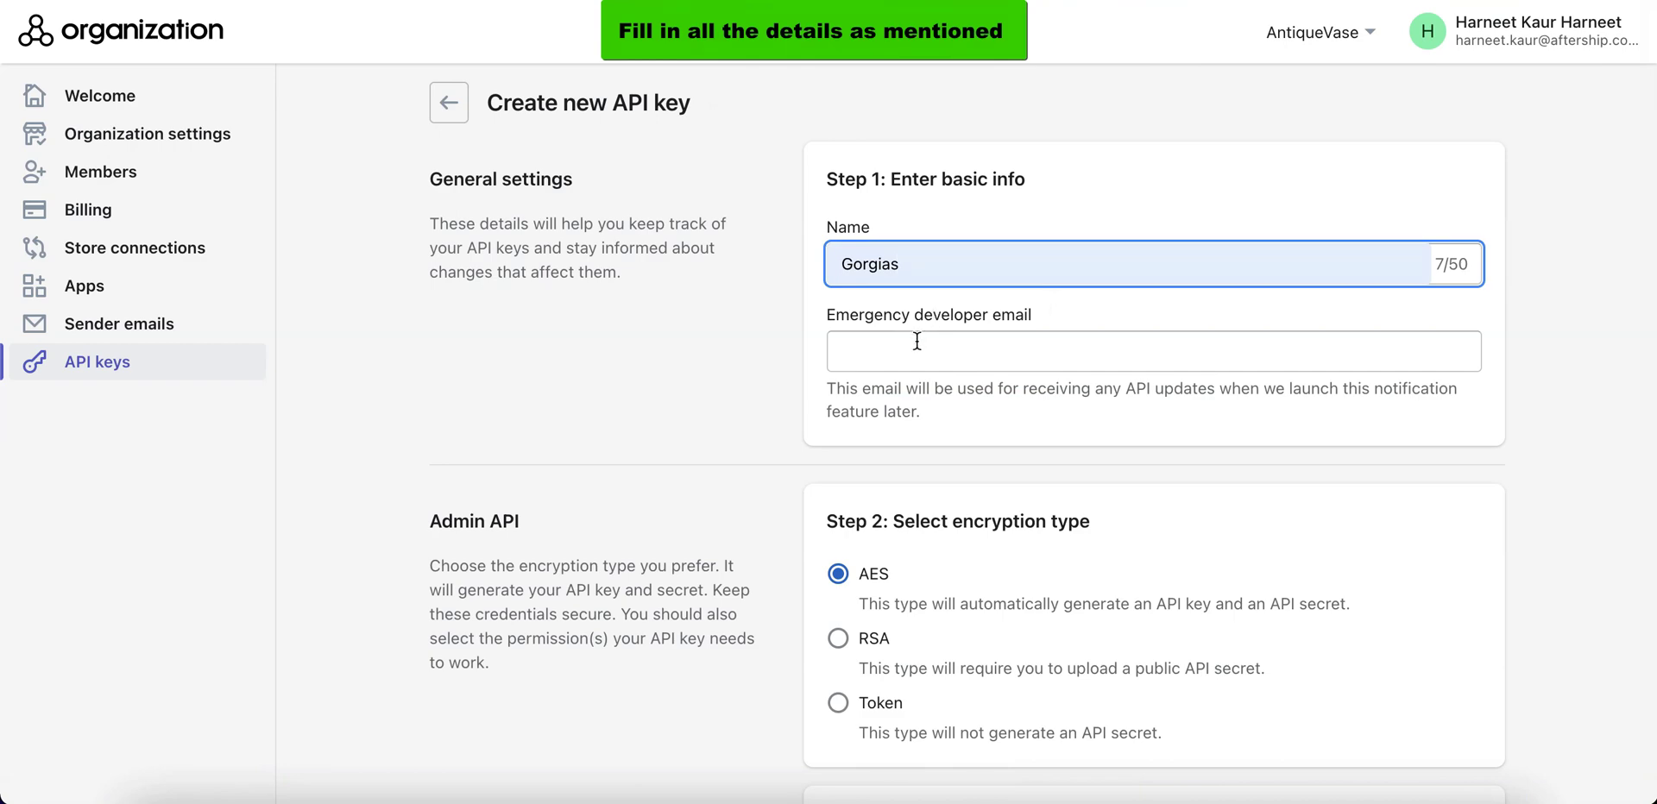
left_click(917, 342)
left_click(912, 401)
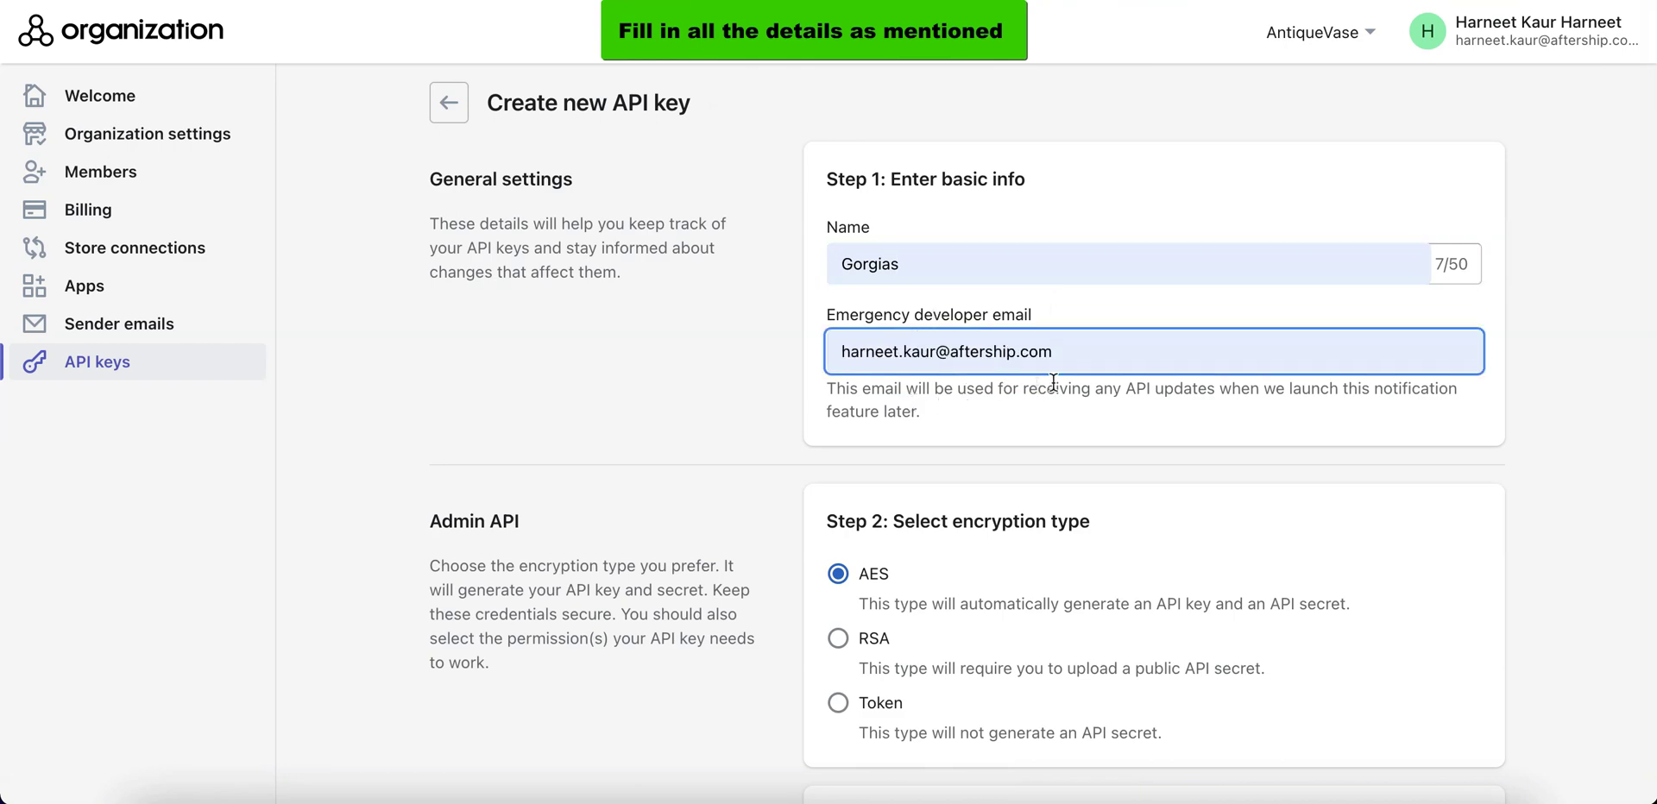
triple_click(825, 355)
Set the key type to Token with ReturnsCenter read & write permission, and save it.
scroll(827, 358, "down", 5)
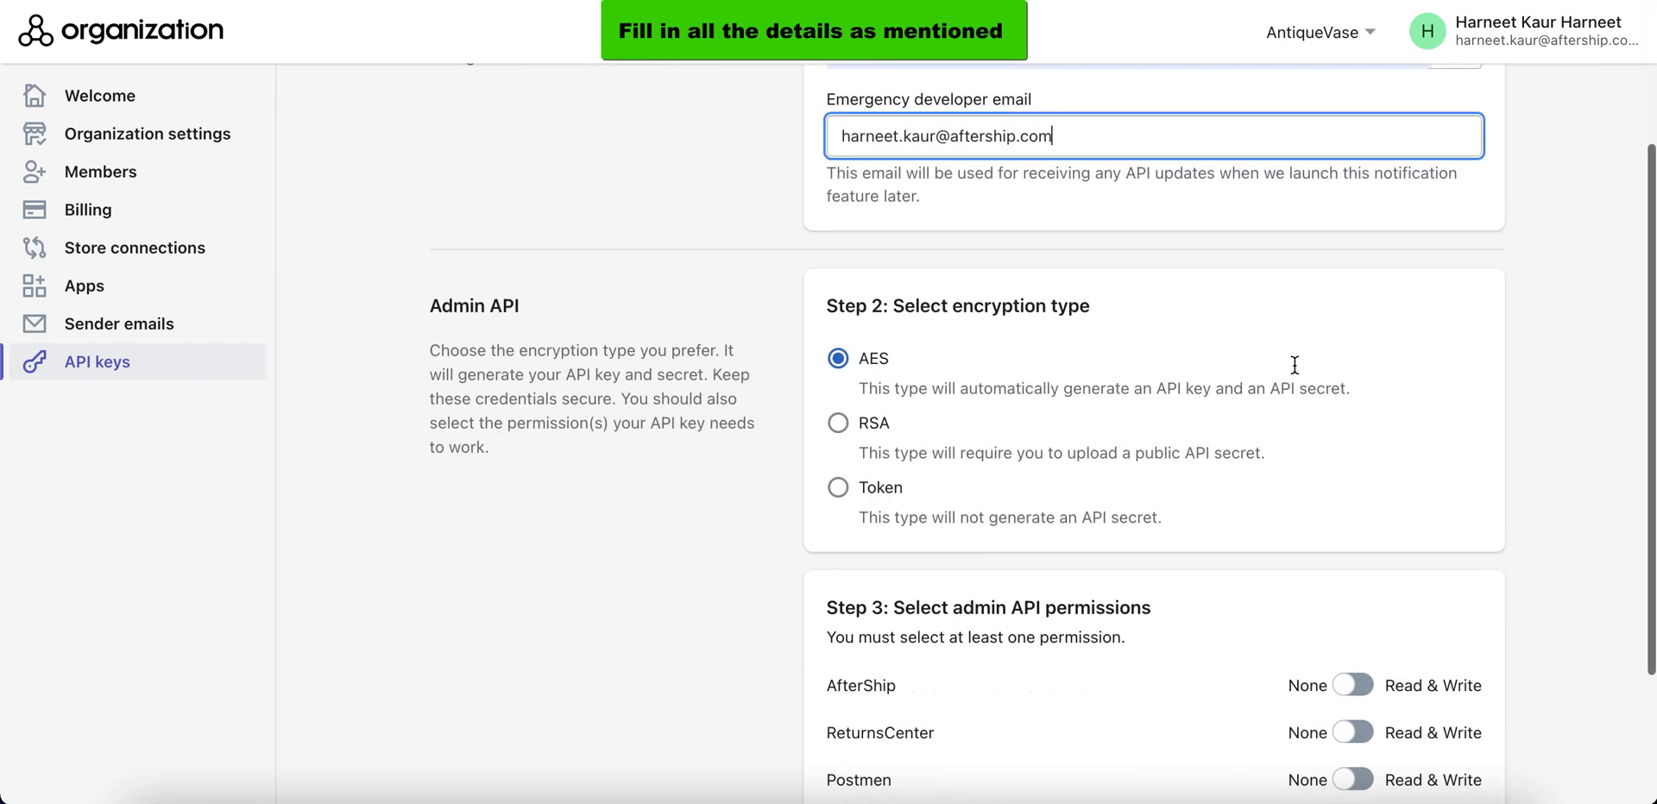
left_click(837, 490)
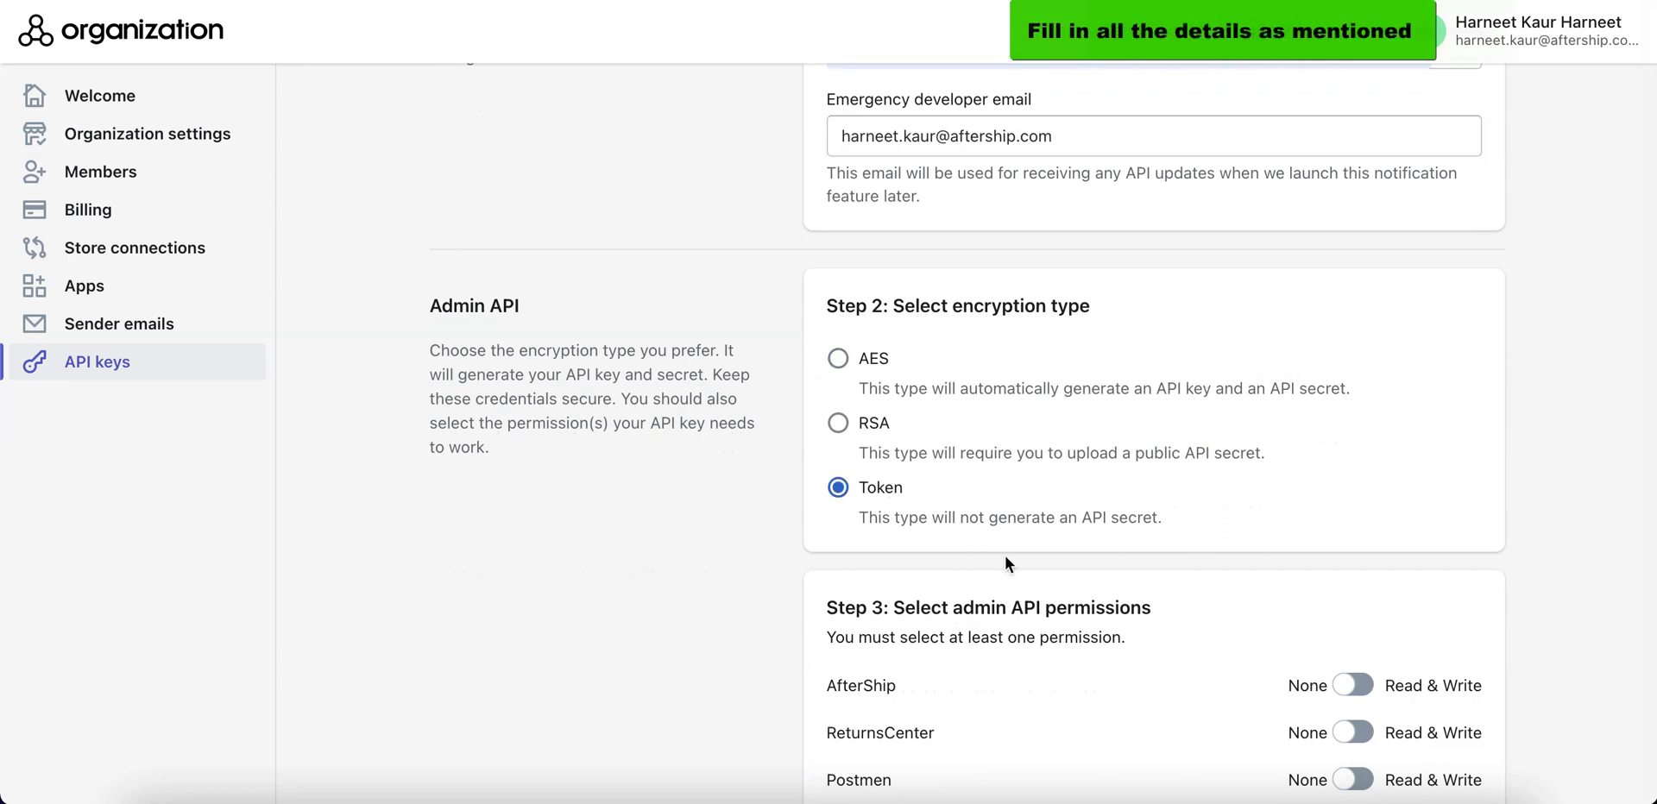
scroll(1004, 556, "down", 4)
left_click(1368, 557)
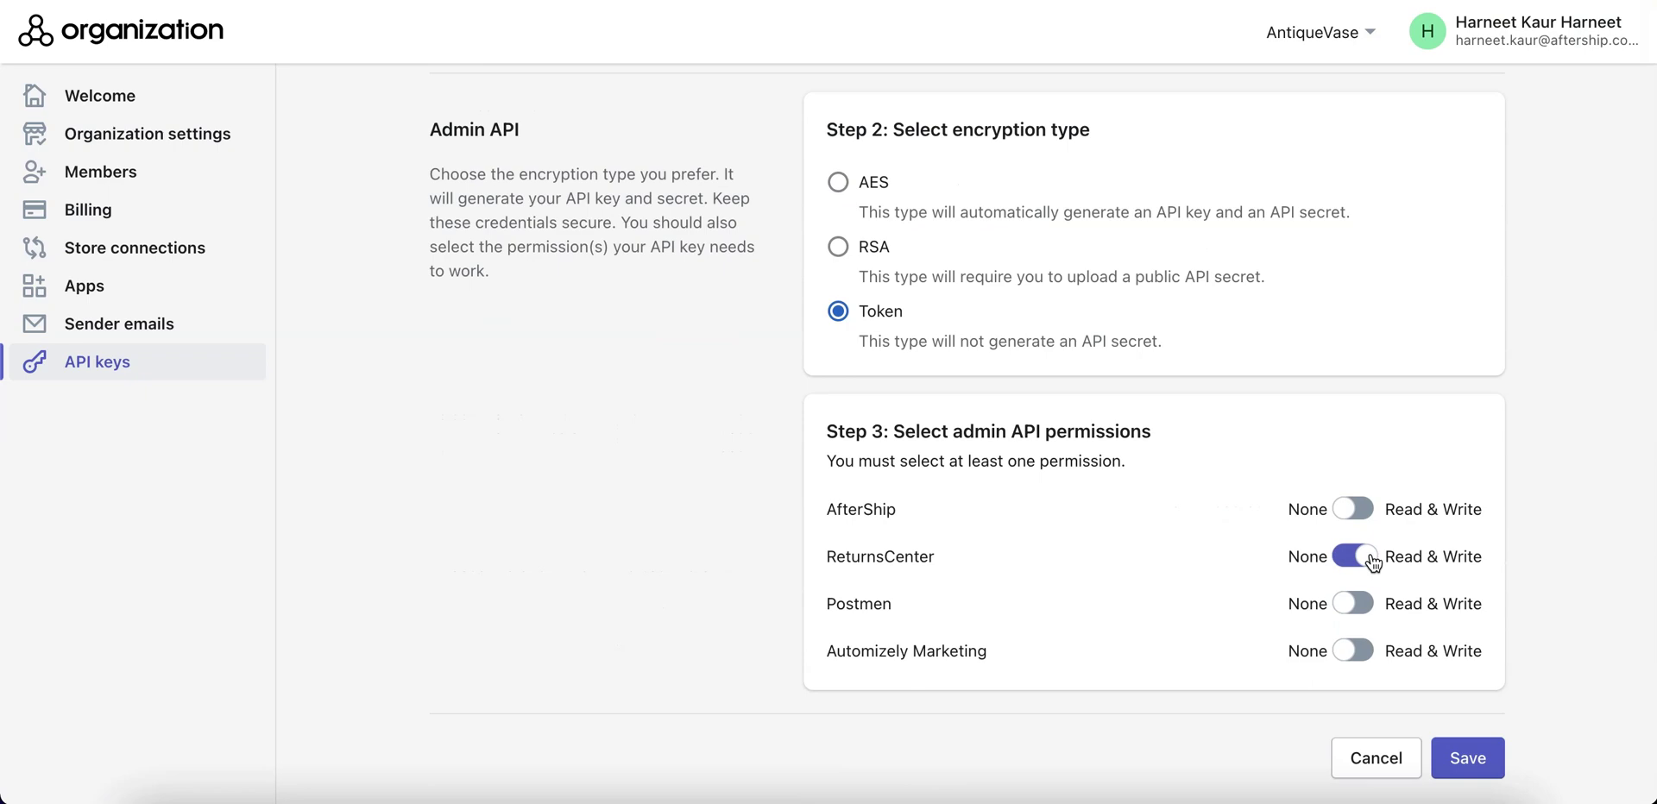
left_click(1469, 758)
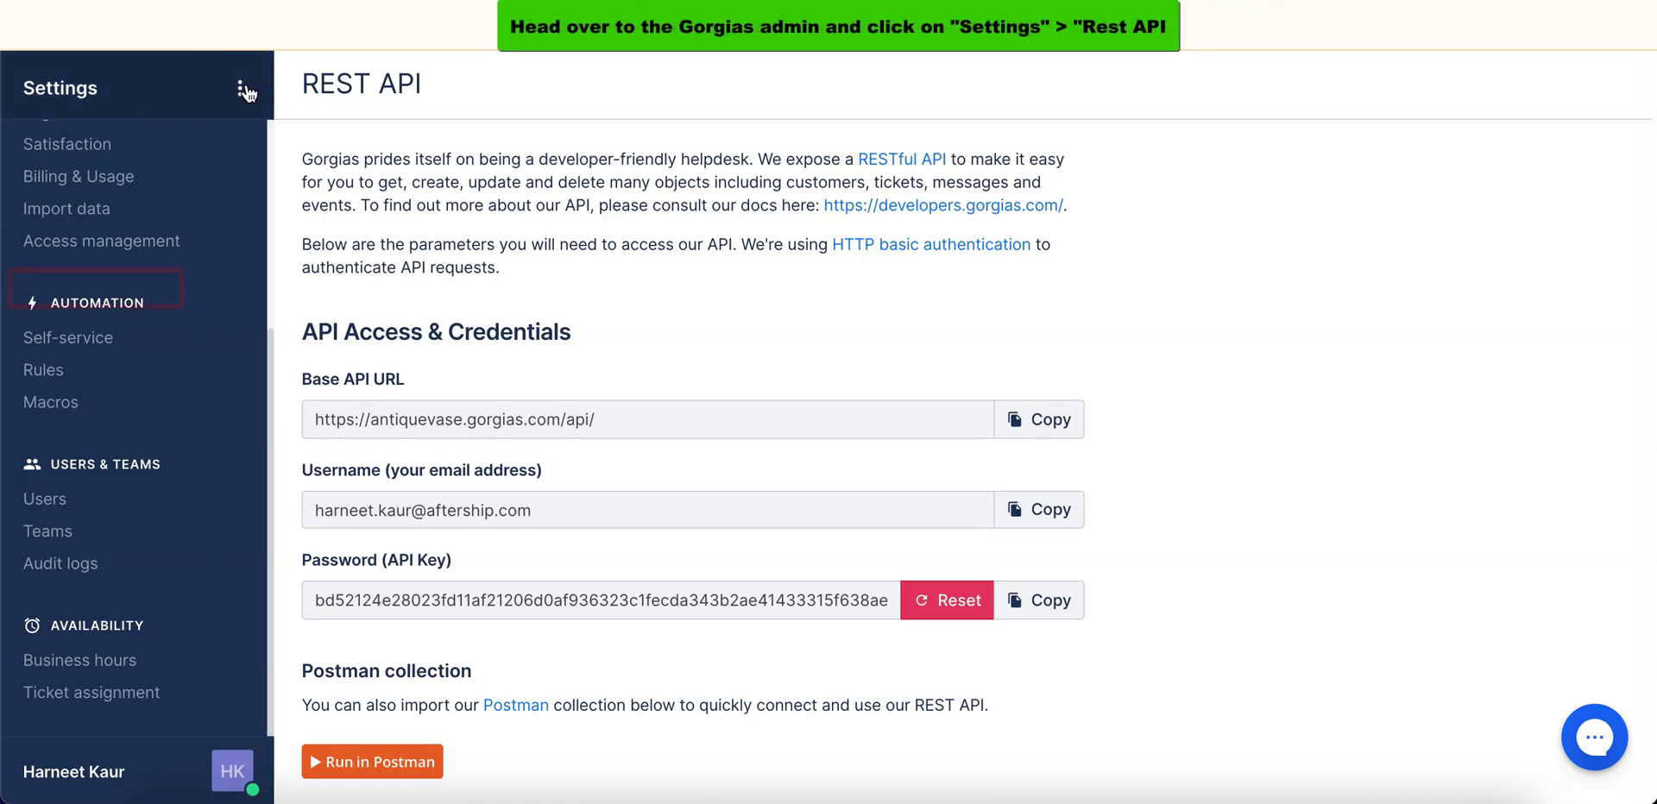
Open the REST API credentials page in Gorgias settings.
left_click(240, 88)
left_click(99, 294)
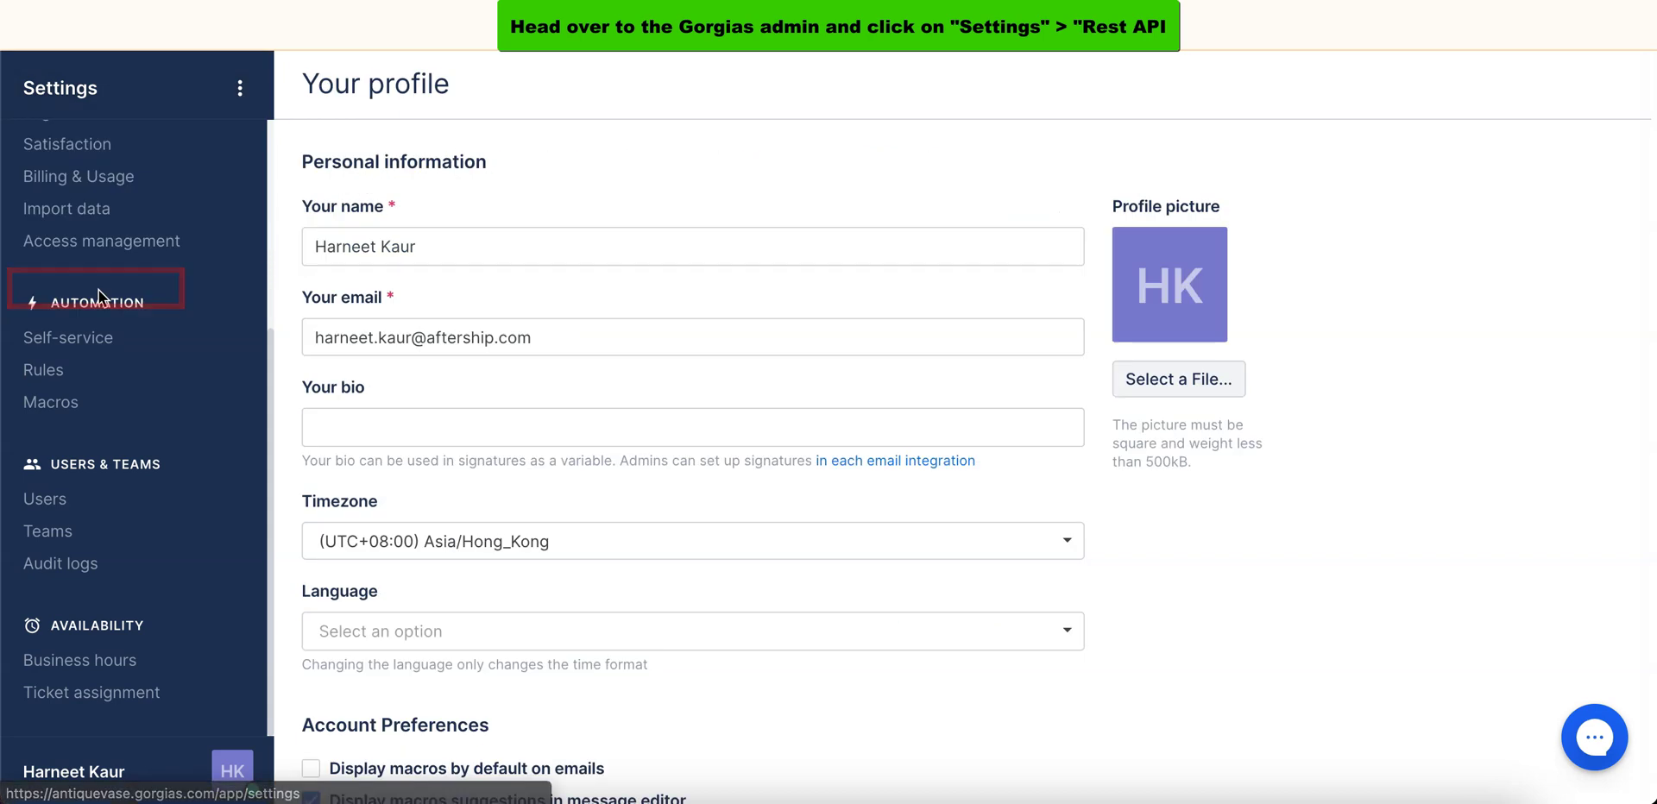
scroll(84, 248, "up", 4)
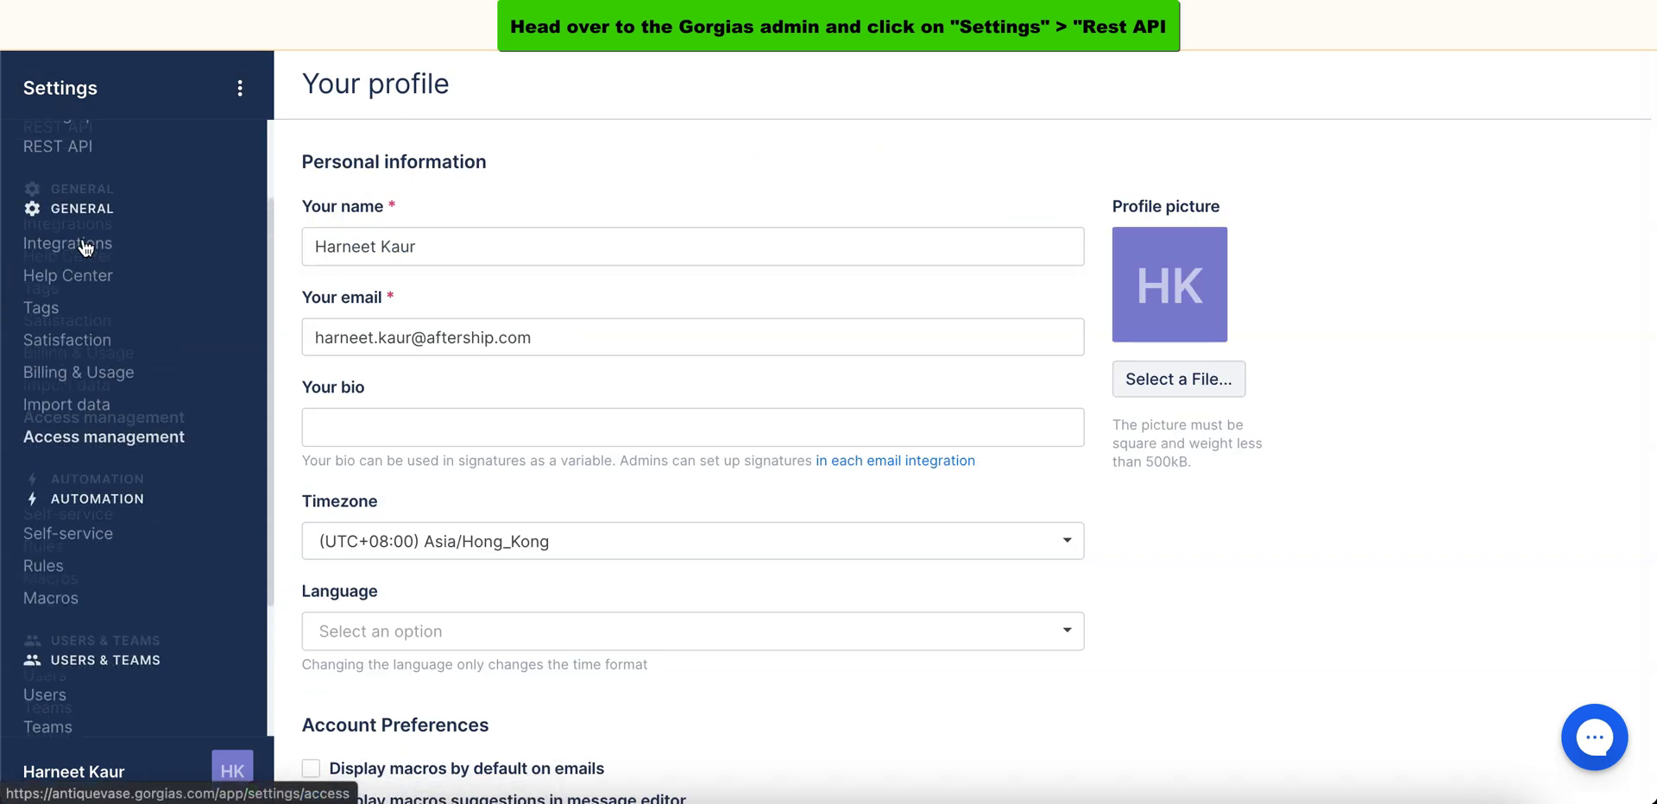
left_click(61, 265)
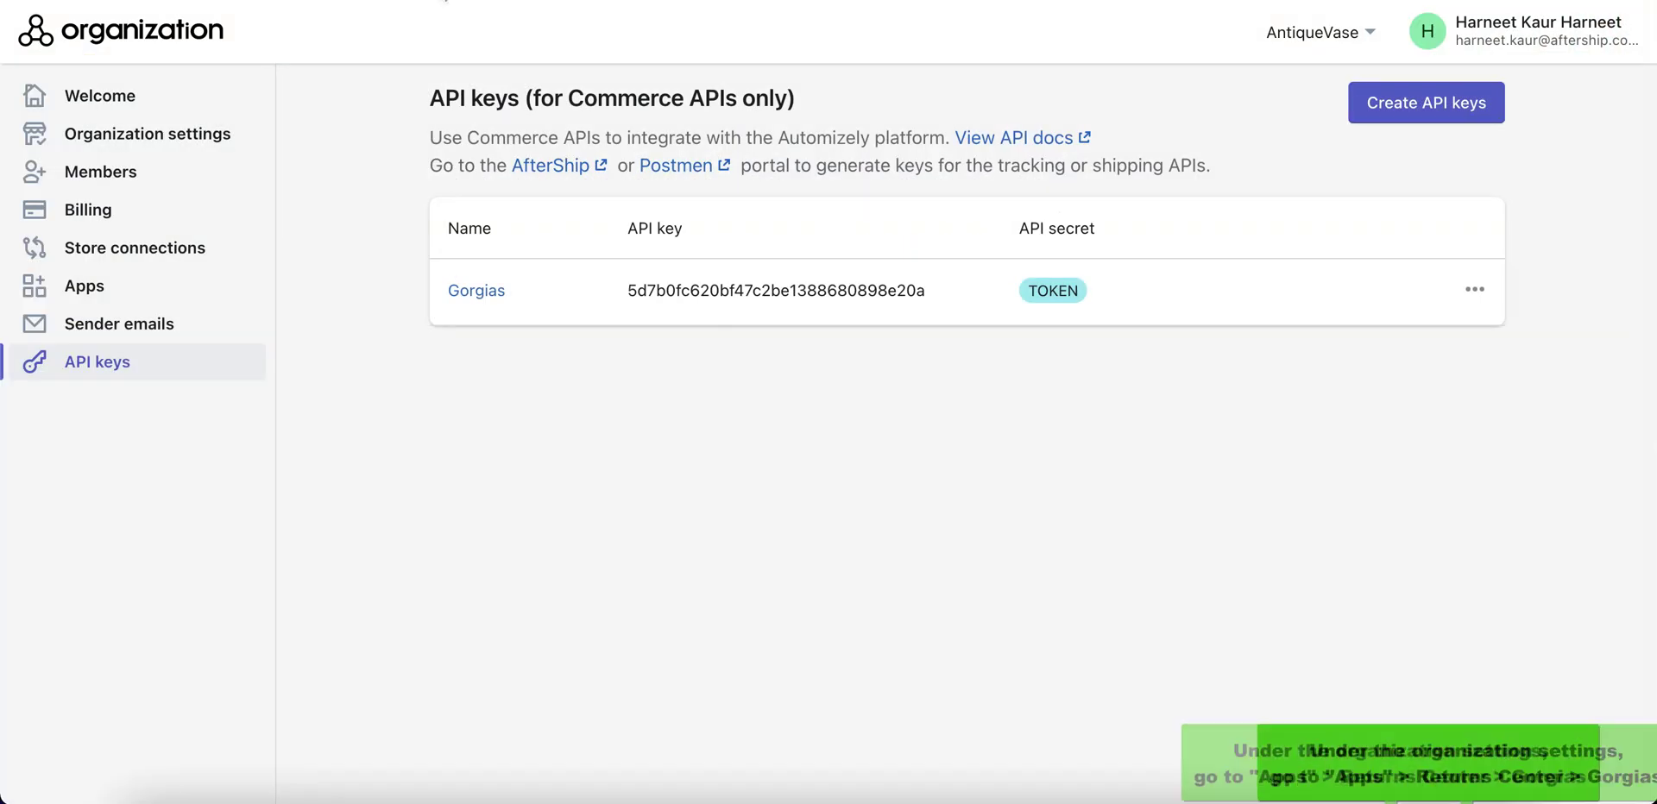
Open the Gorgias connector form under Apps > Returns Center.
left_click(97, 297)
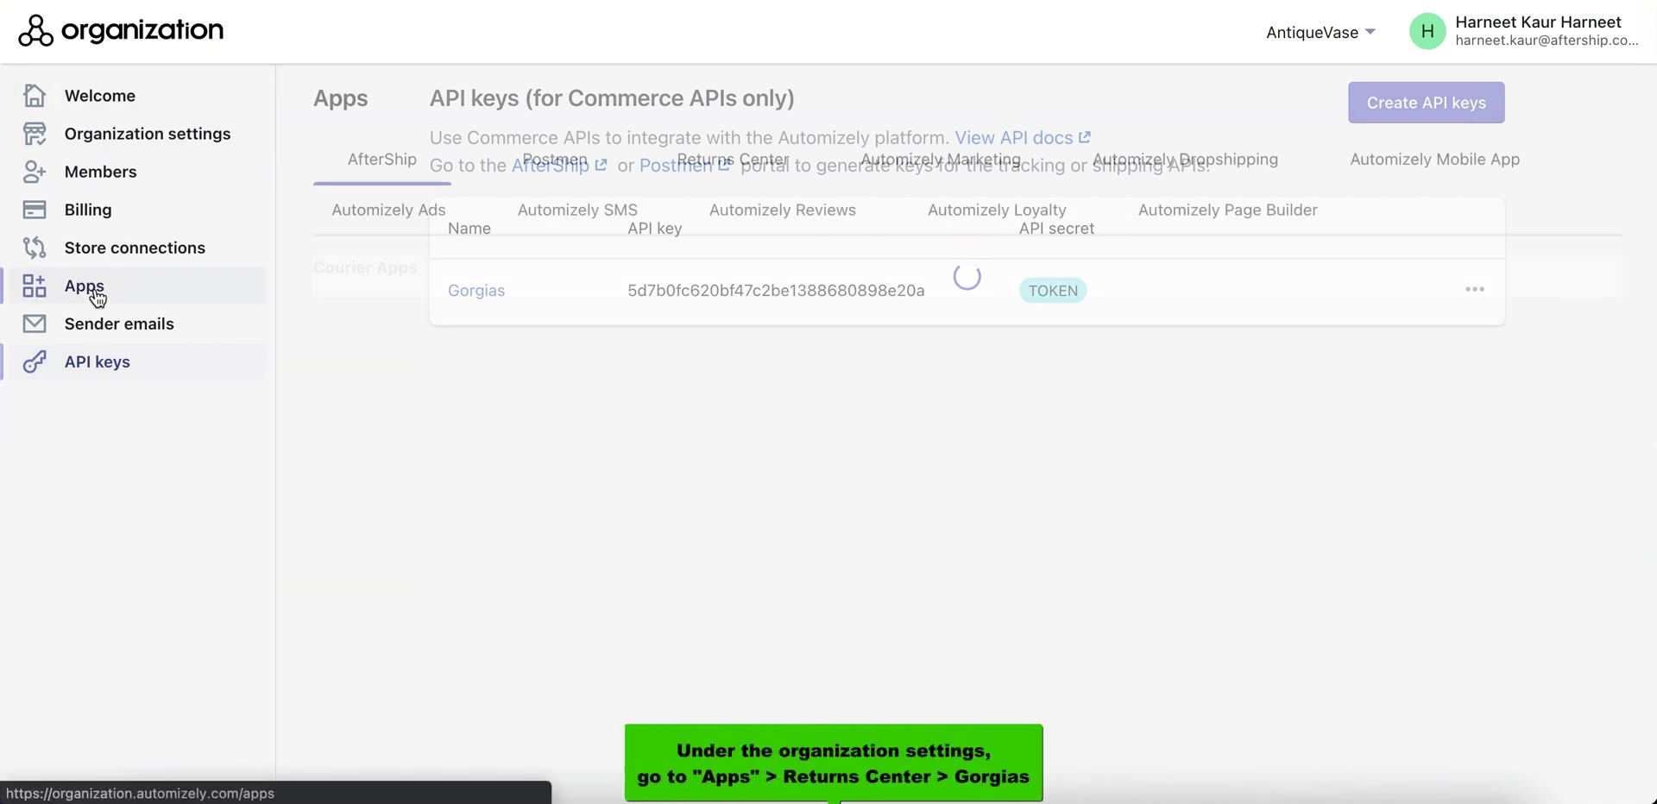
left_click(706, 160)
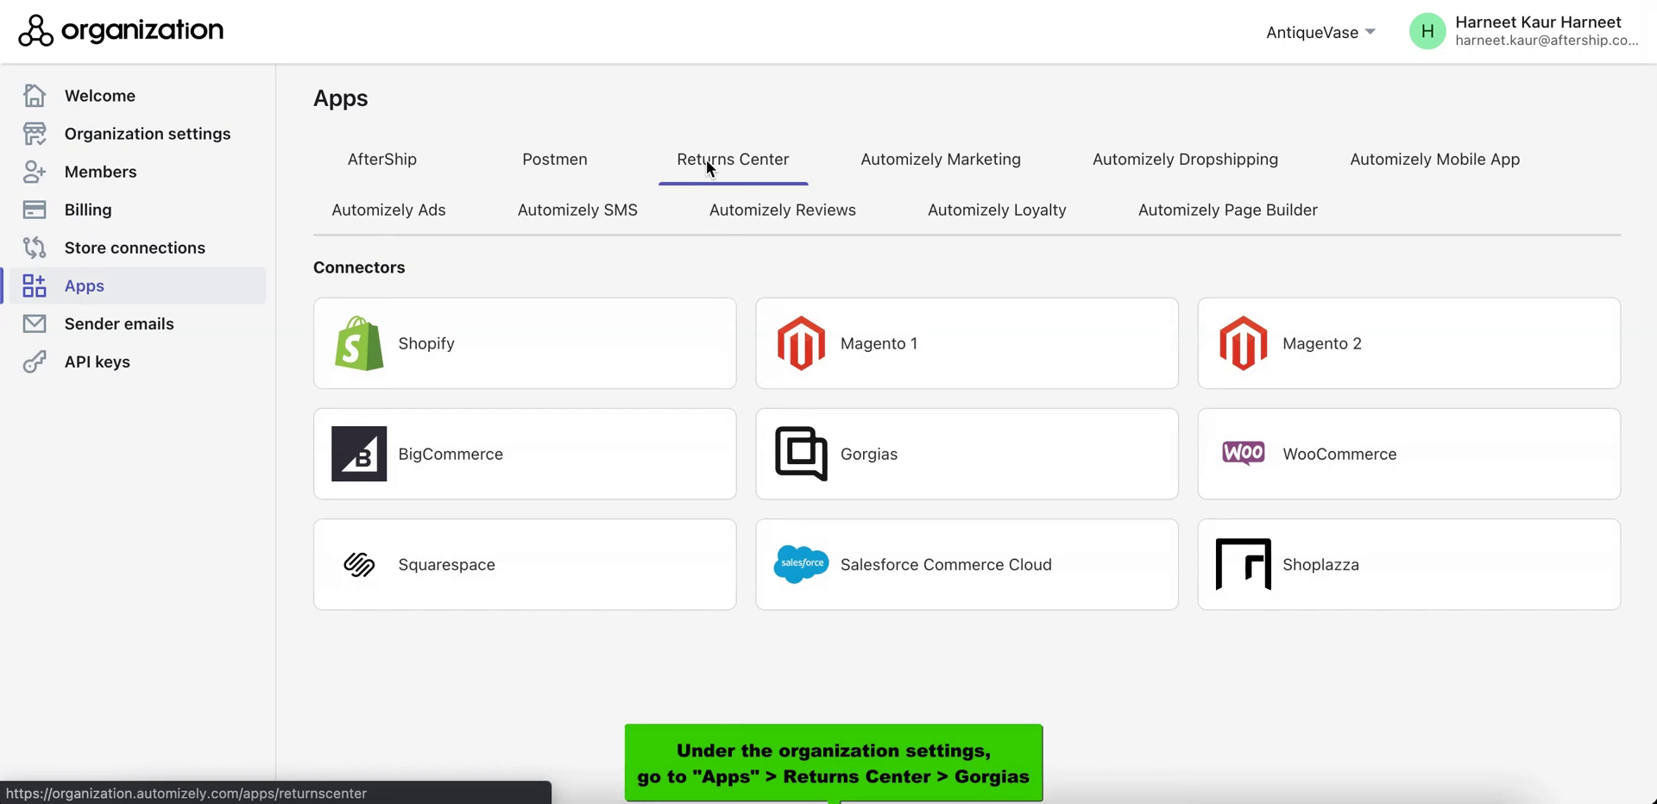
left_click(878, 450)
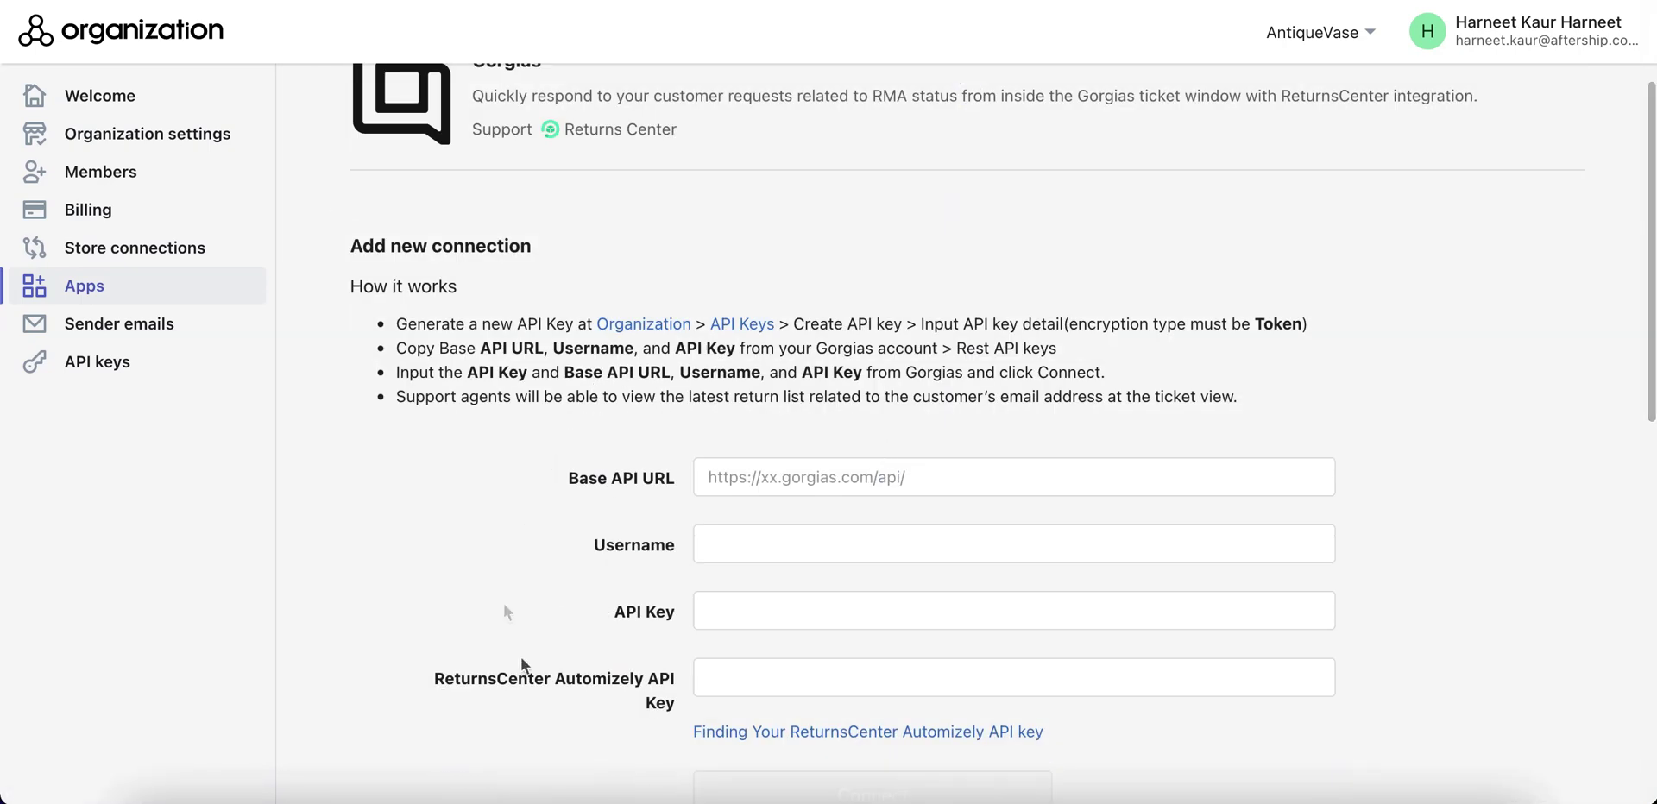
left_click_drag(569, 479, 676, 485)
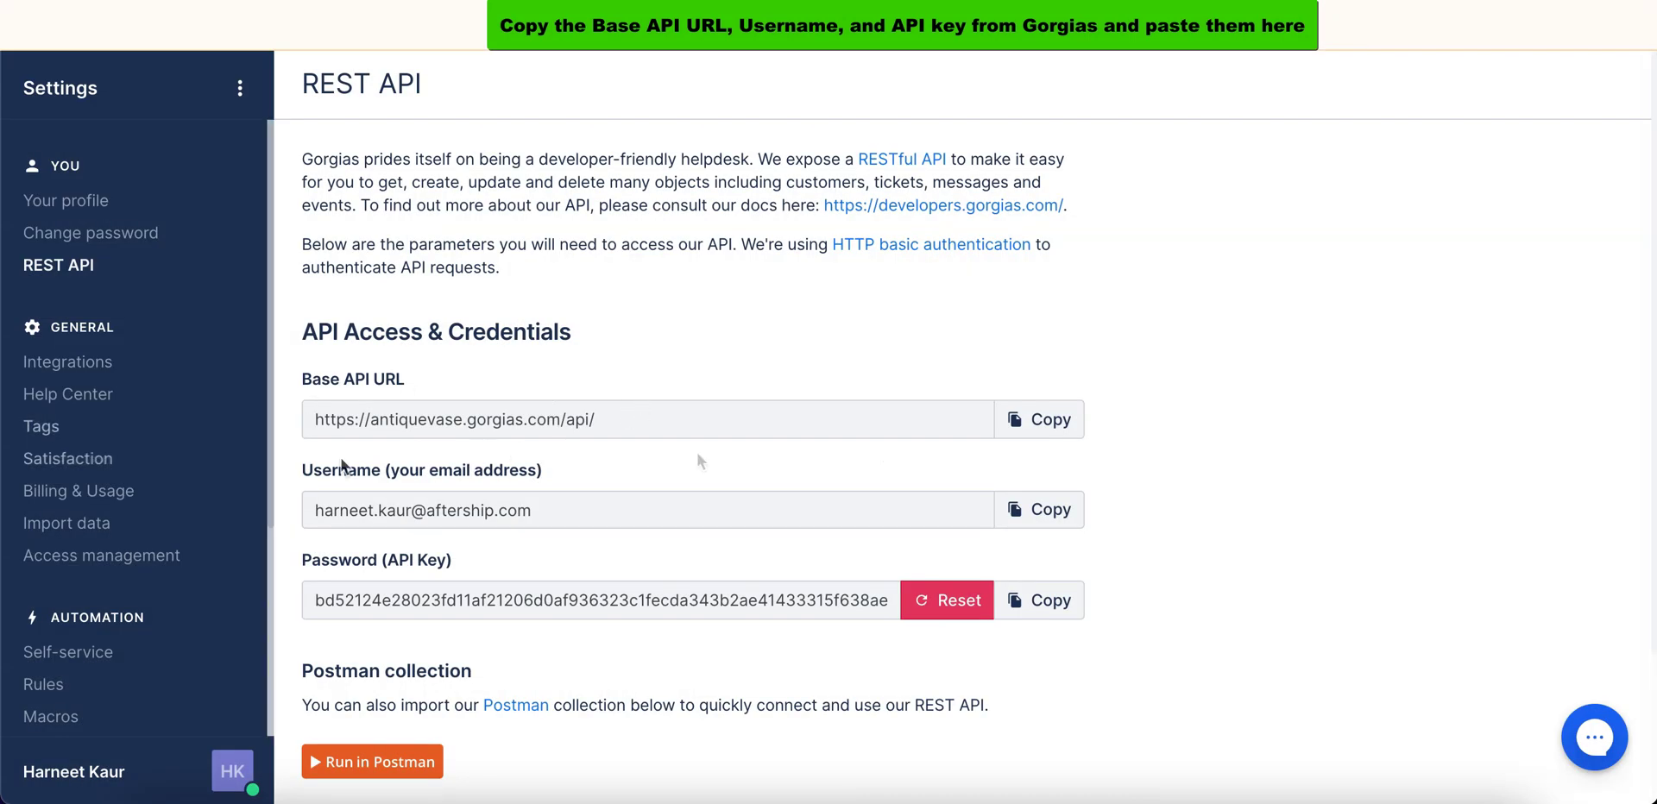
Copy the Gorgias base API URL, username and API key into the connection form.
left_click(1042, 420)
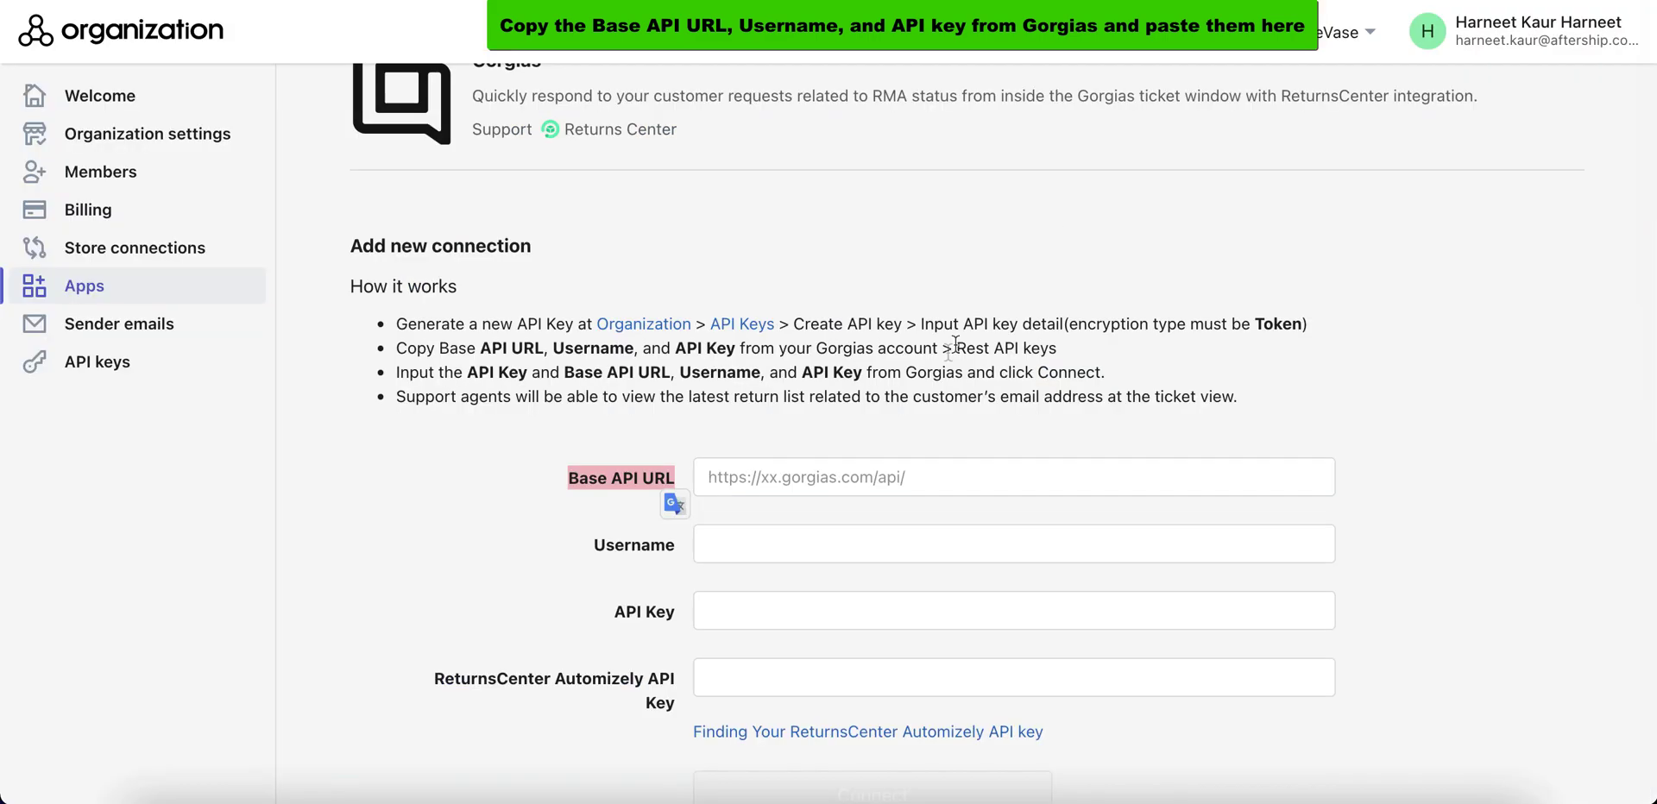
left_click(880, 462)
key("ctrl+v")
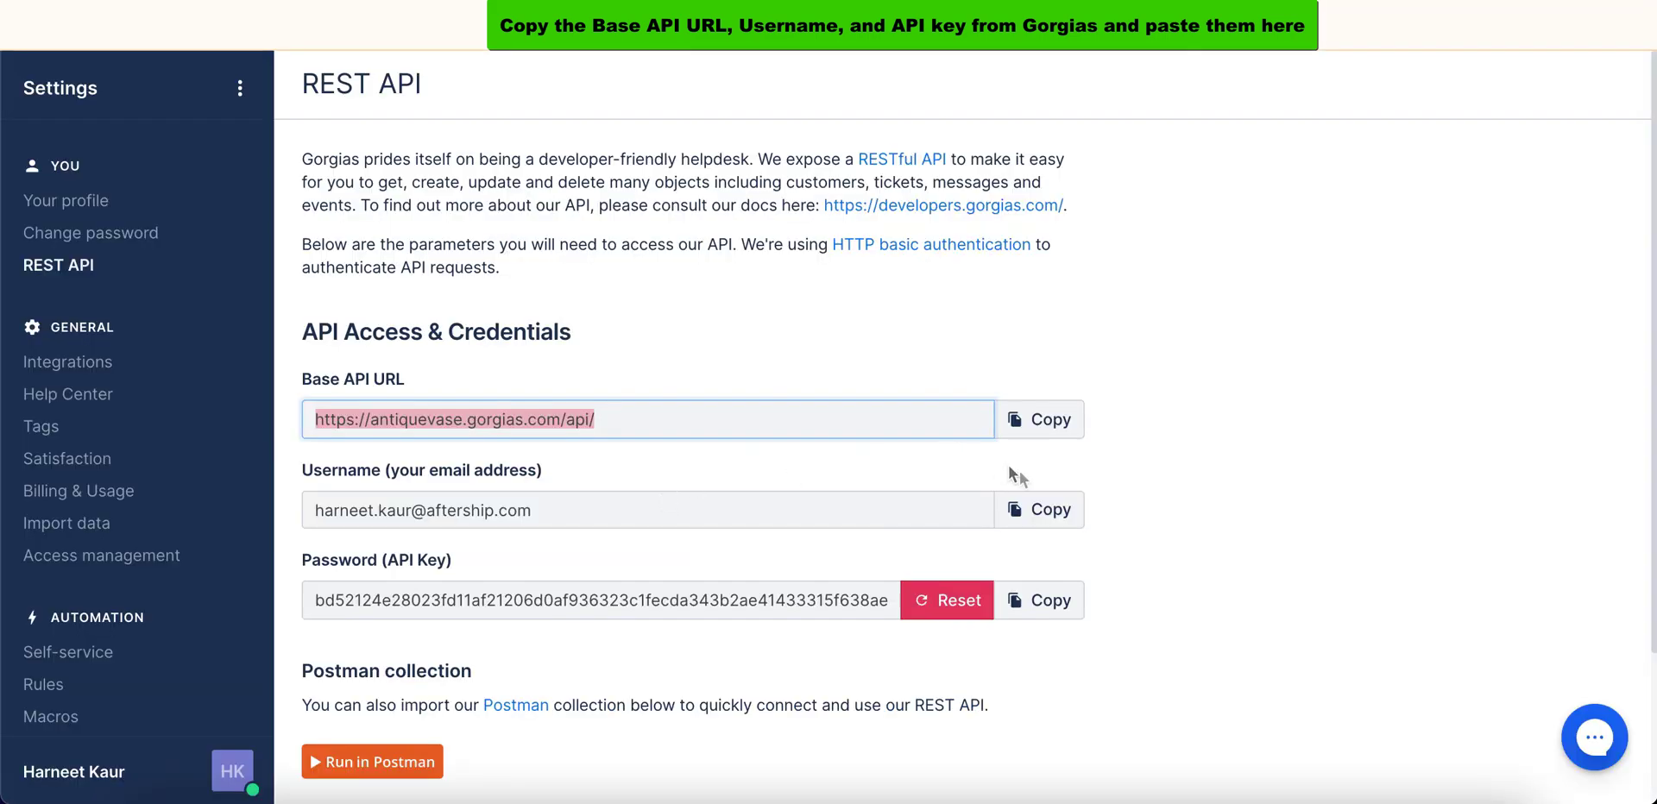
left_click(1040, 509)
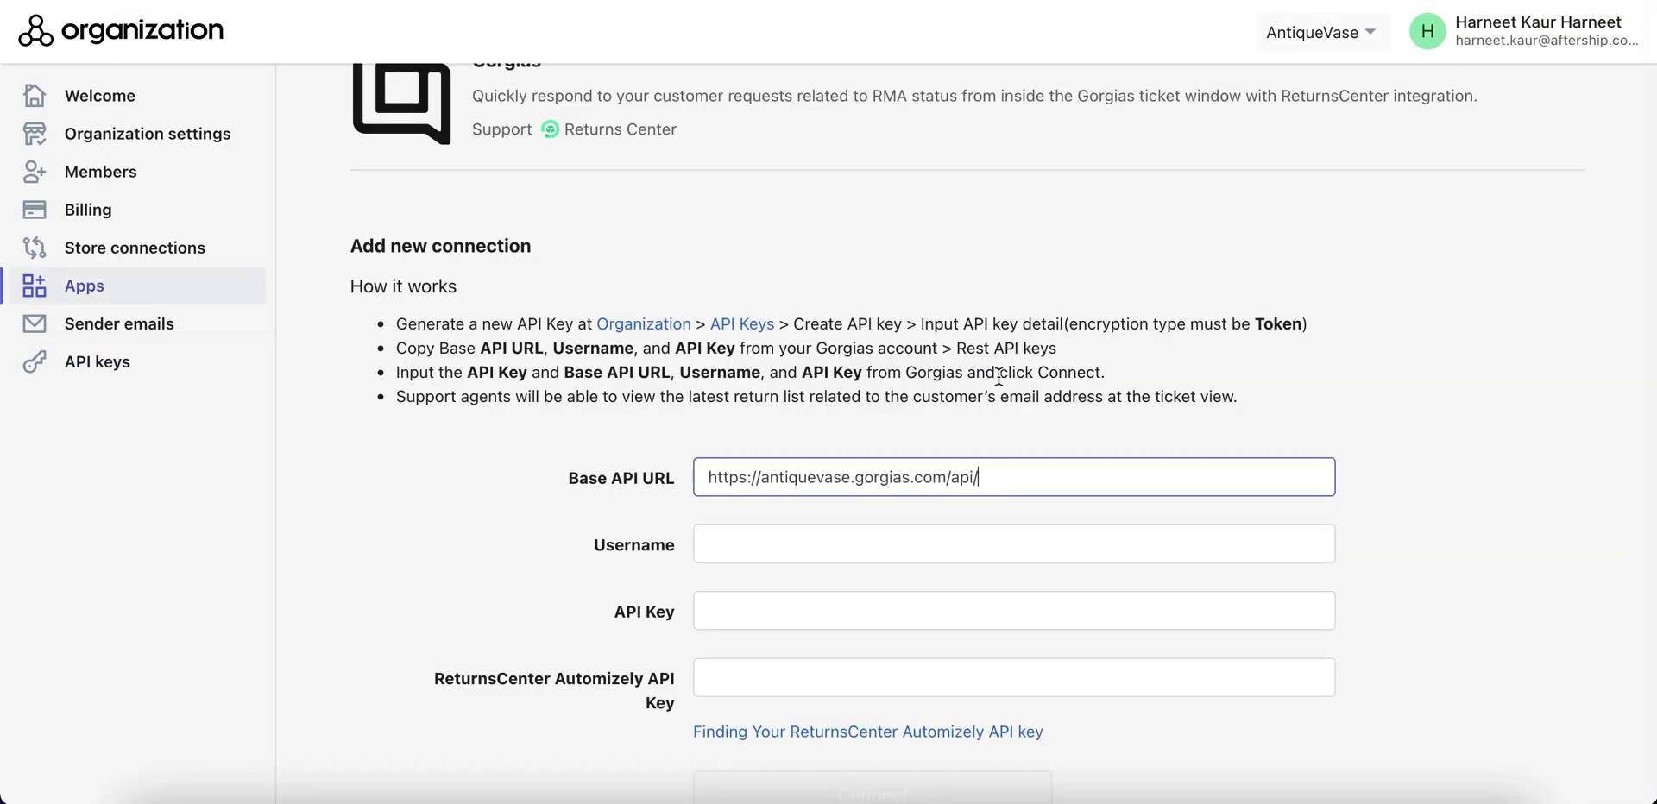
left_click(1028, 533)
key("ctrl+v")
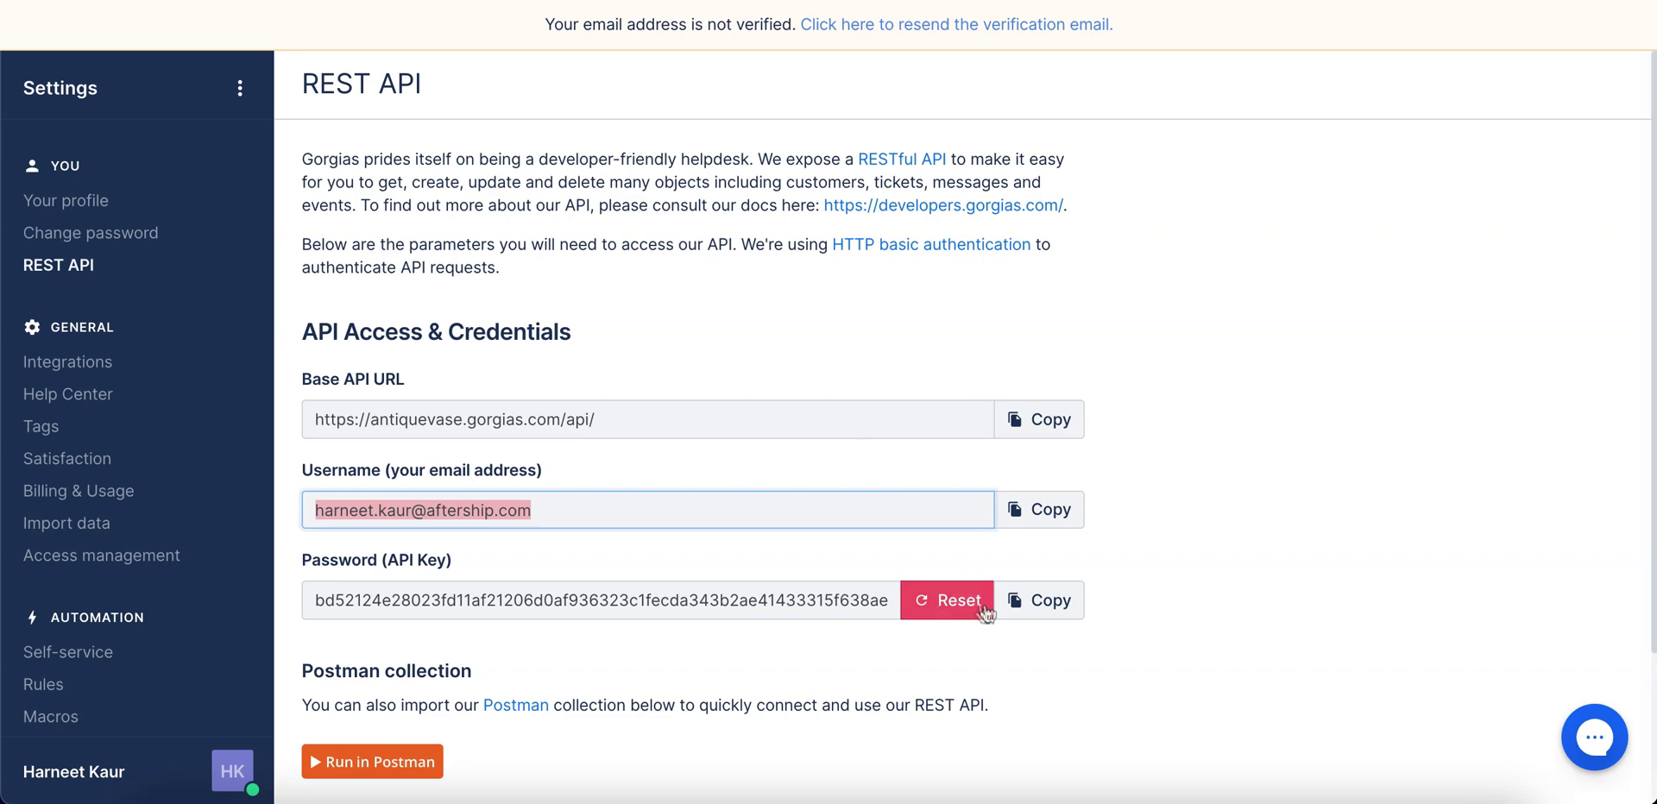
left_click(1019, 603)
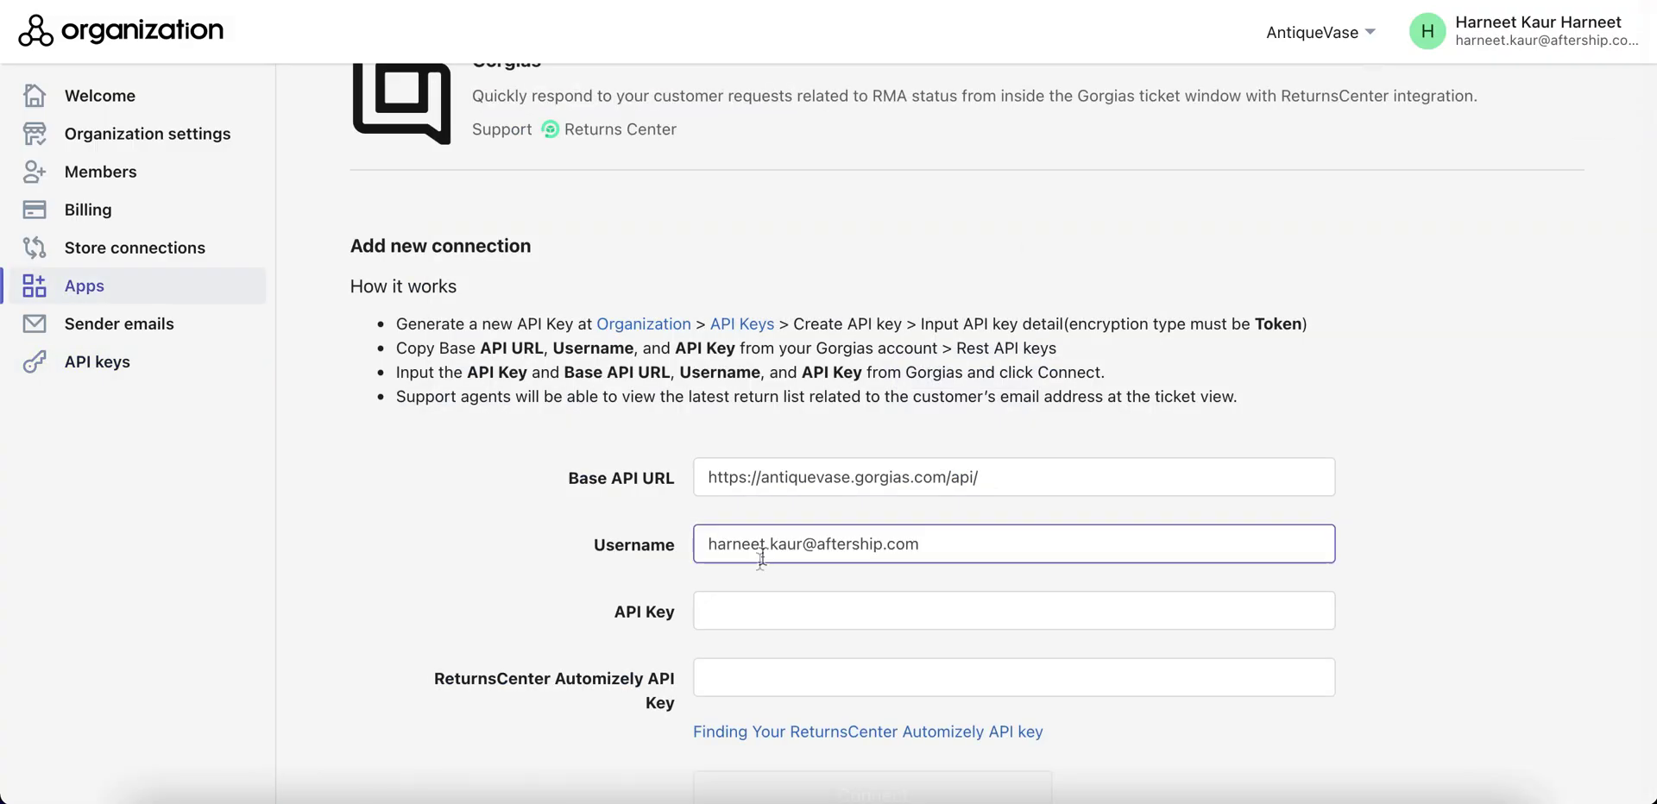
left_click(748, 611)
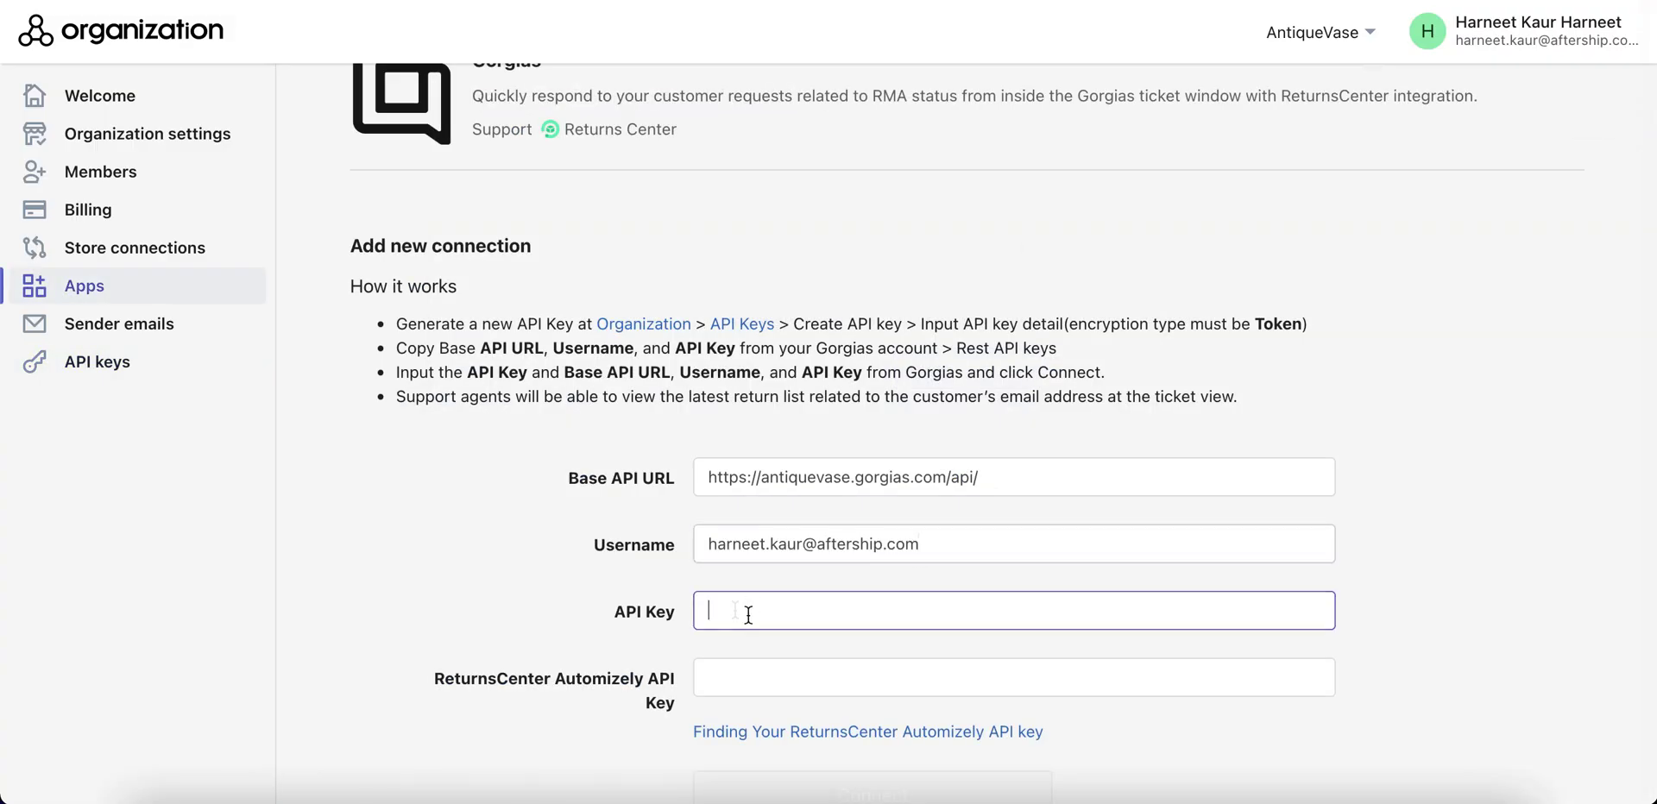
key("ctrl+v")
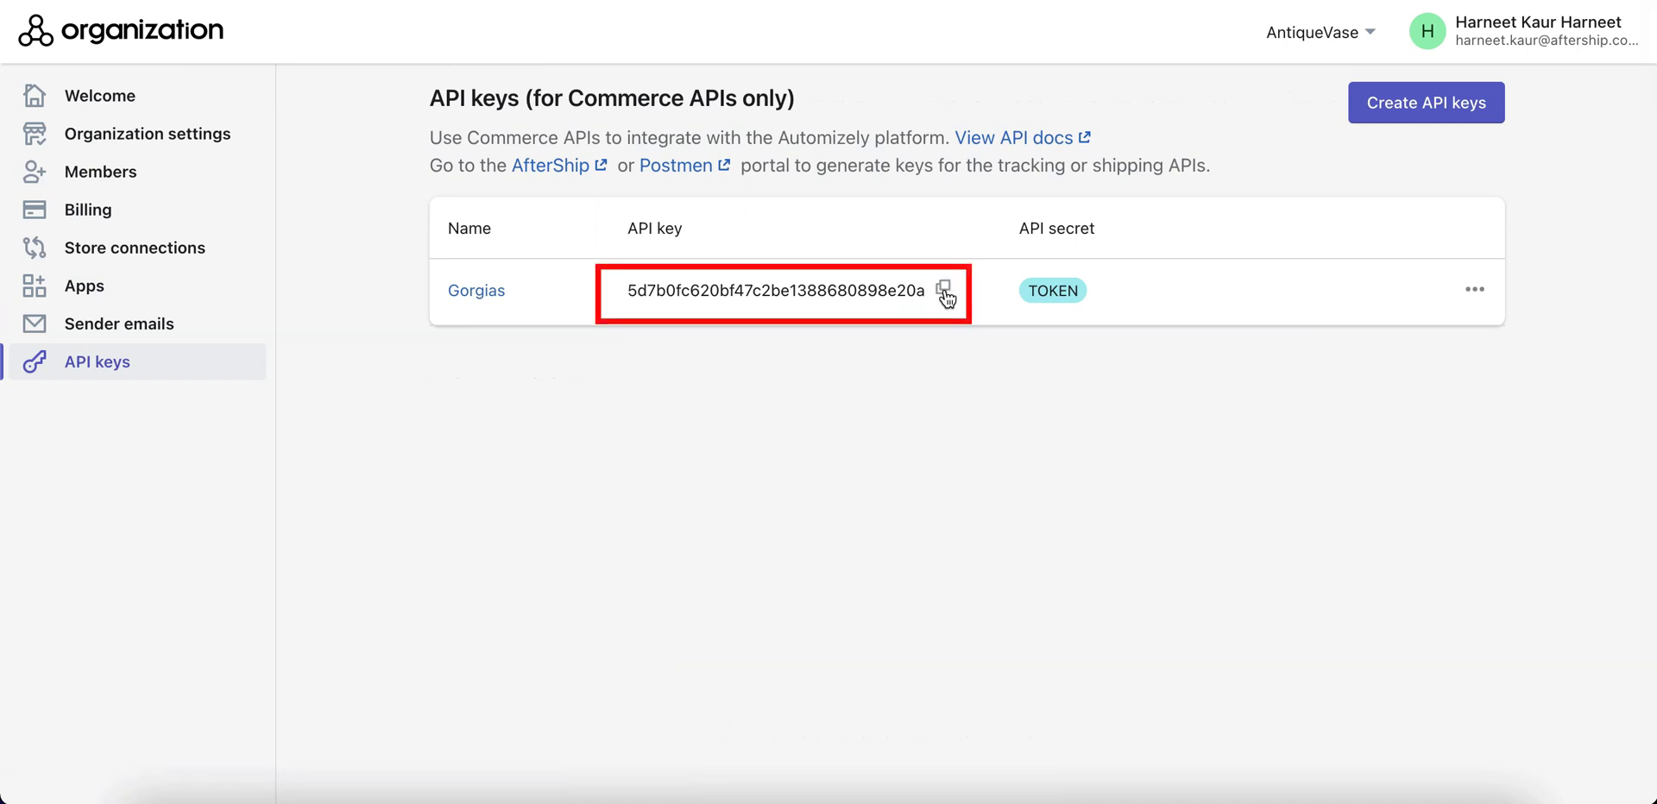
Paste the Automizely API key into the ReturnsCenter field and connect.
left_click(944, 291)
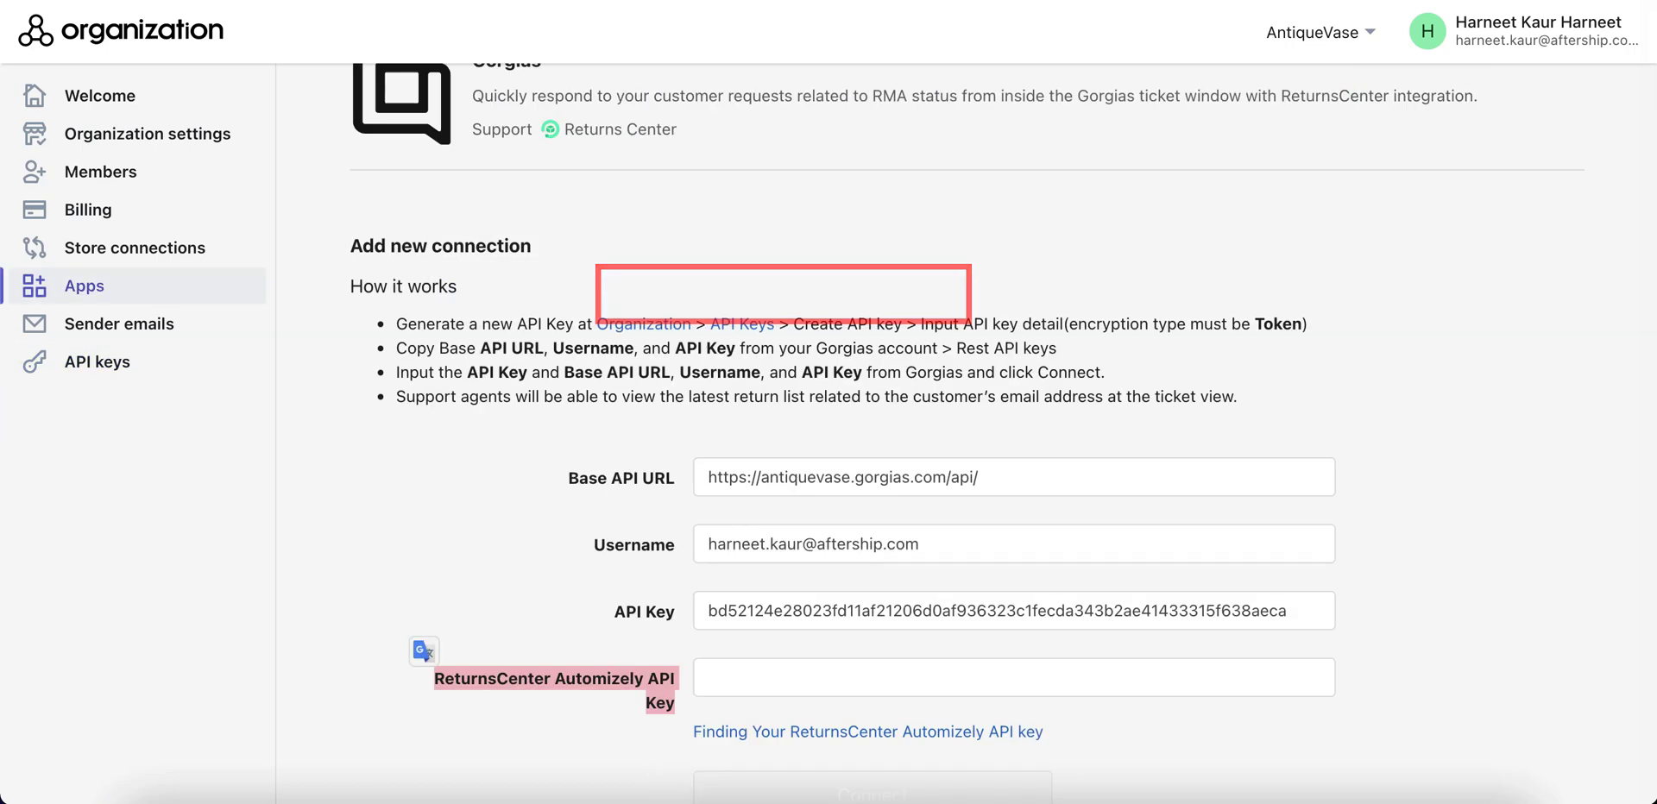
left_click(828, 674)
key("ctrl+v")
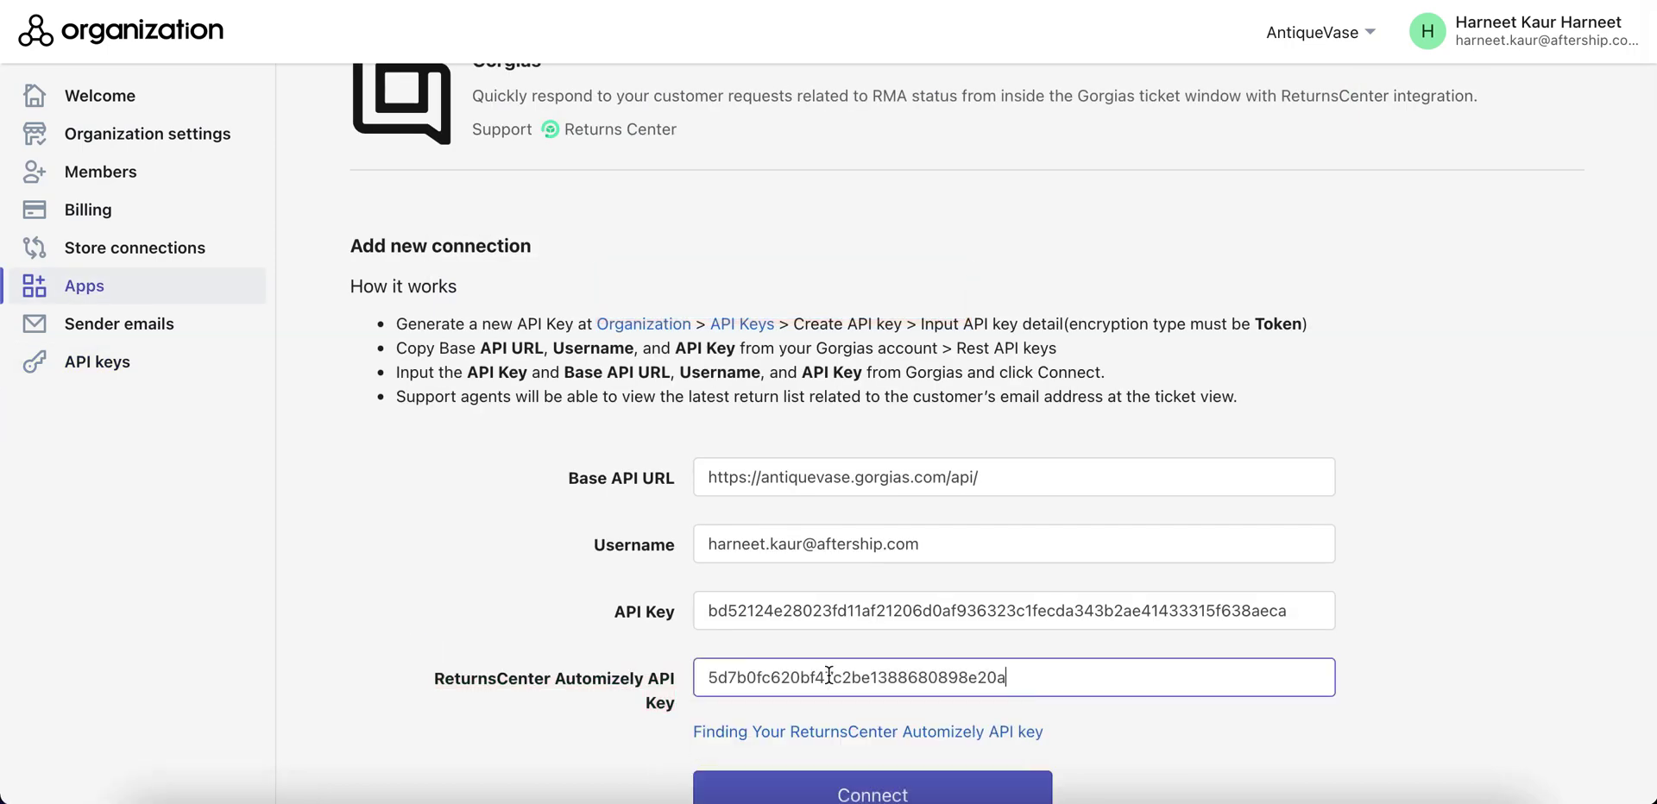
scroll(829, 674, "down", 3)
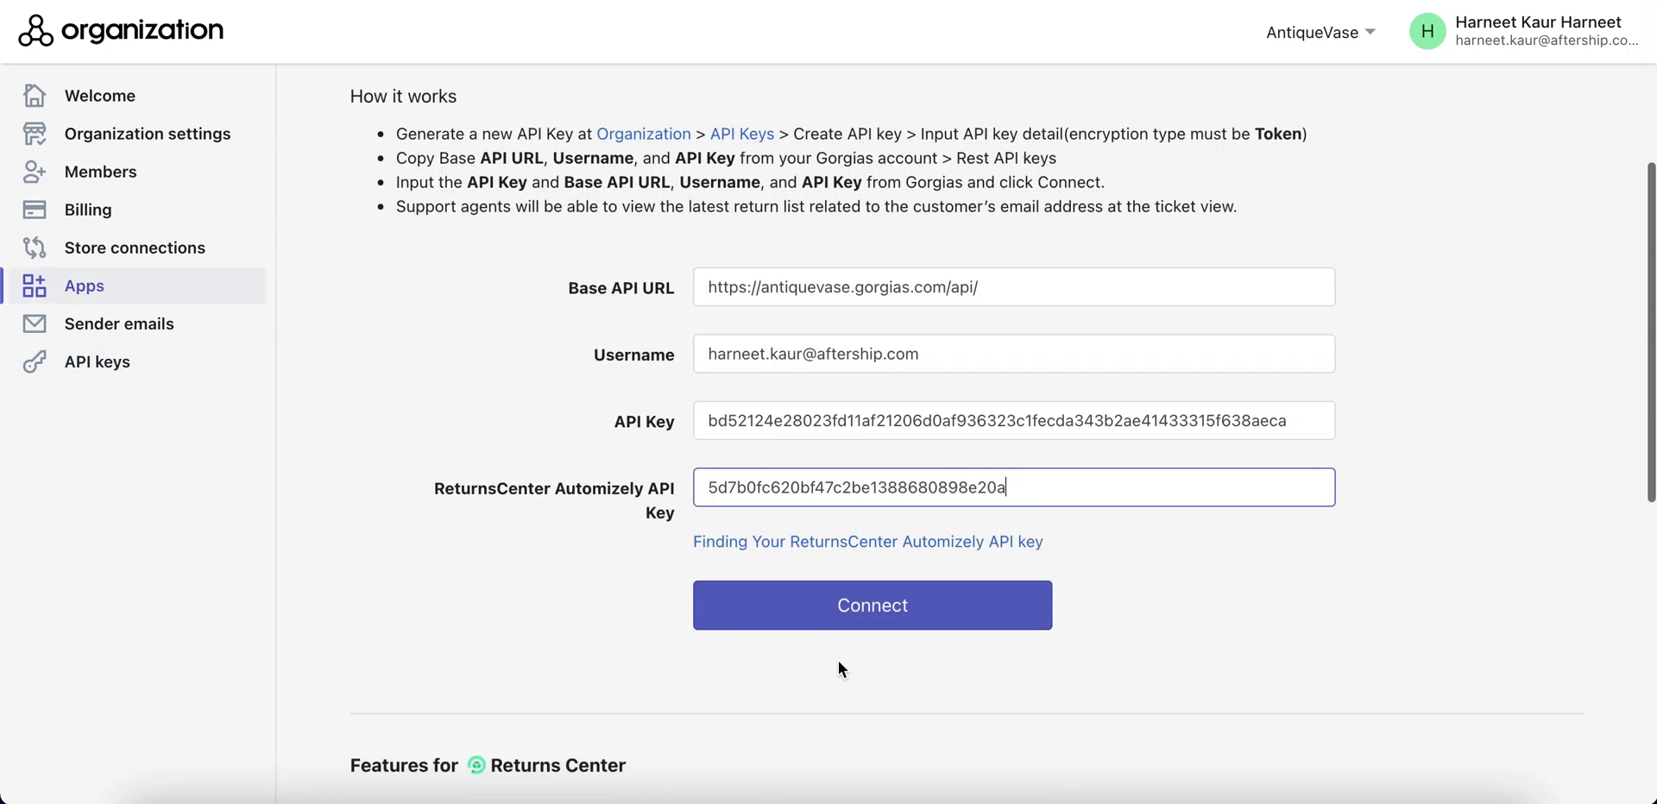
left_click(872, 617)
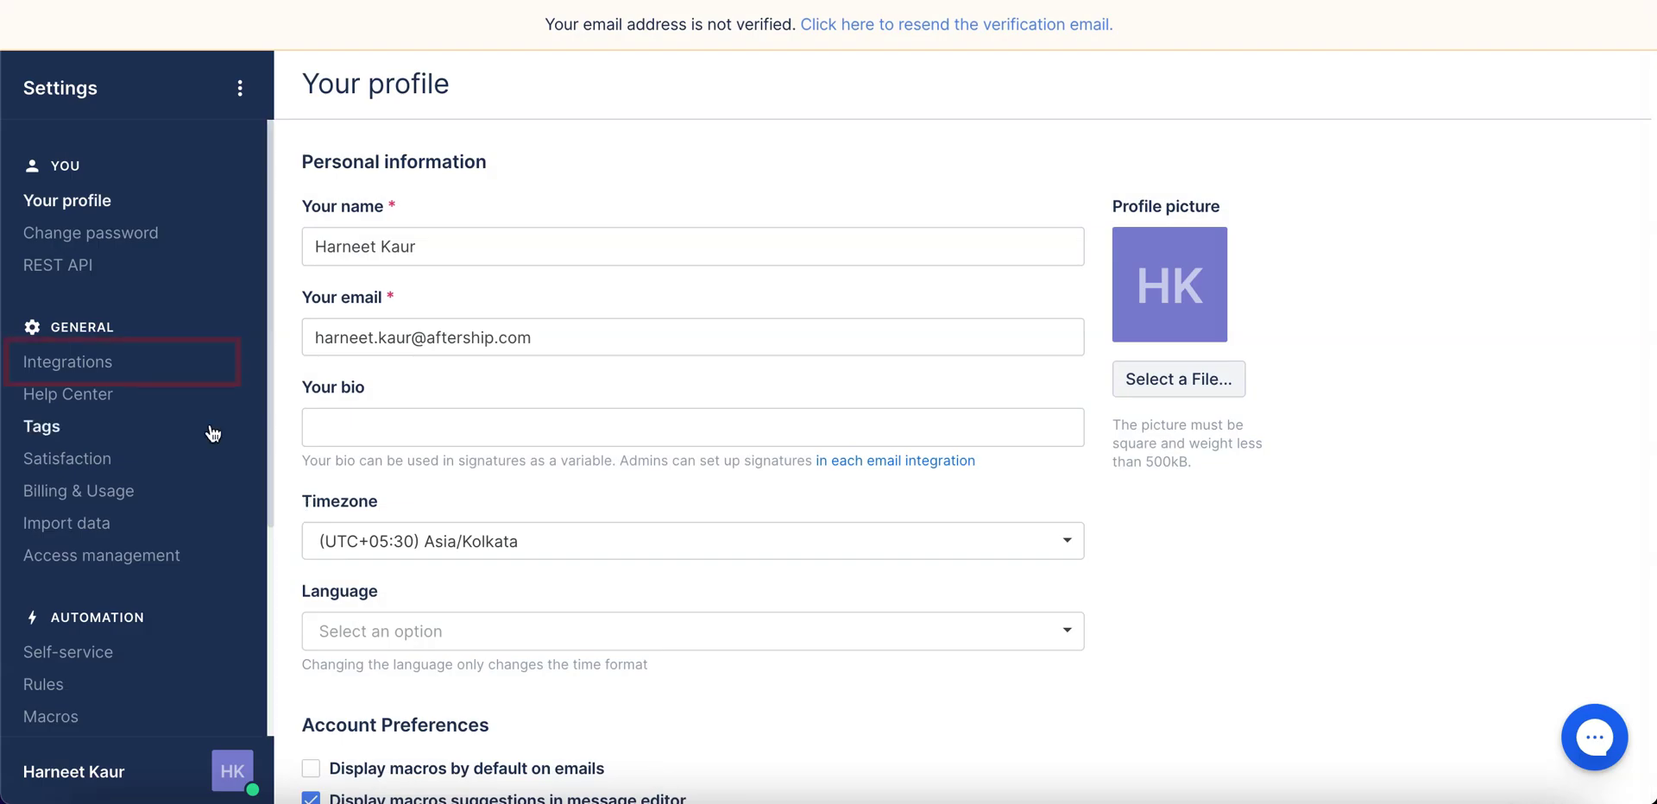
Check the ReturnsCenter Connector HTTP integration's URL and header, then return to Integrations.
left_click(83, 373)
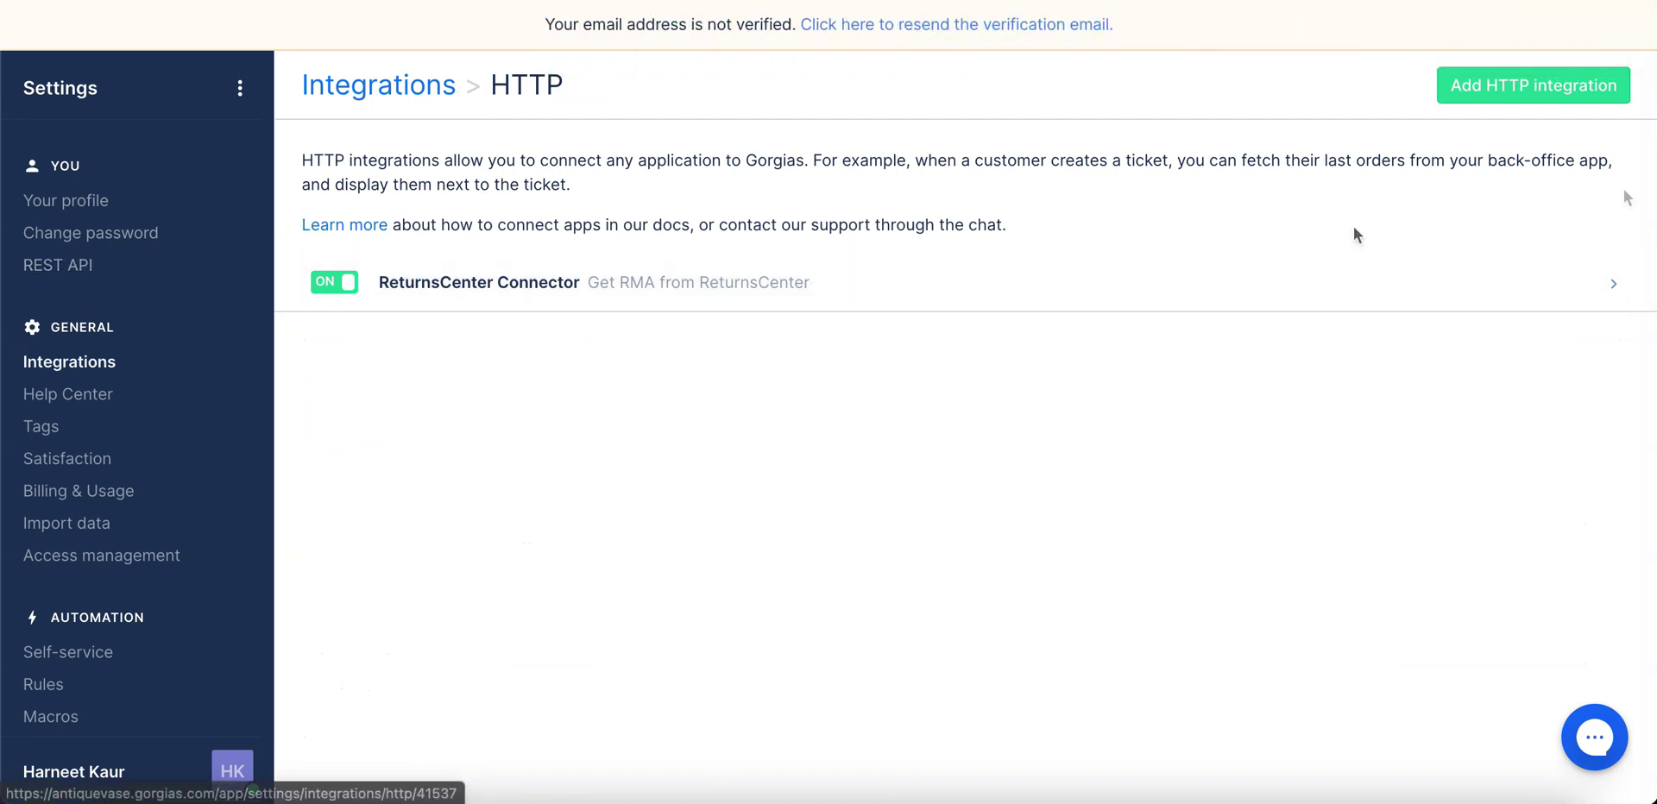
left_click(1615, 286)
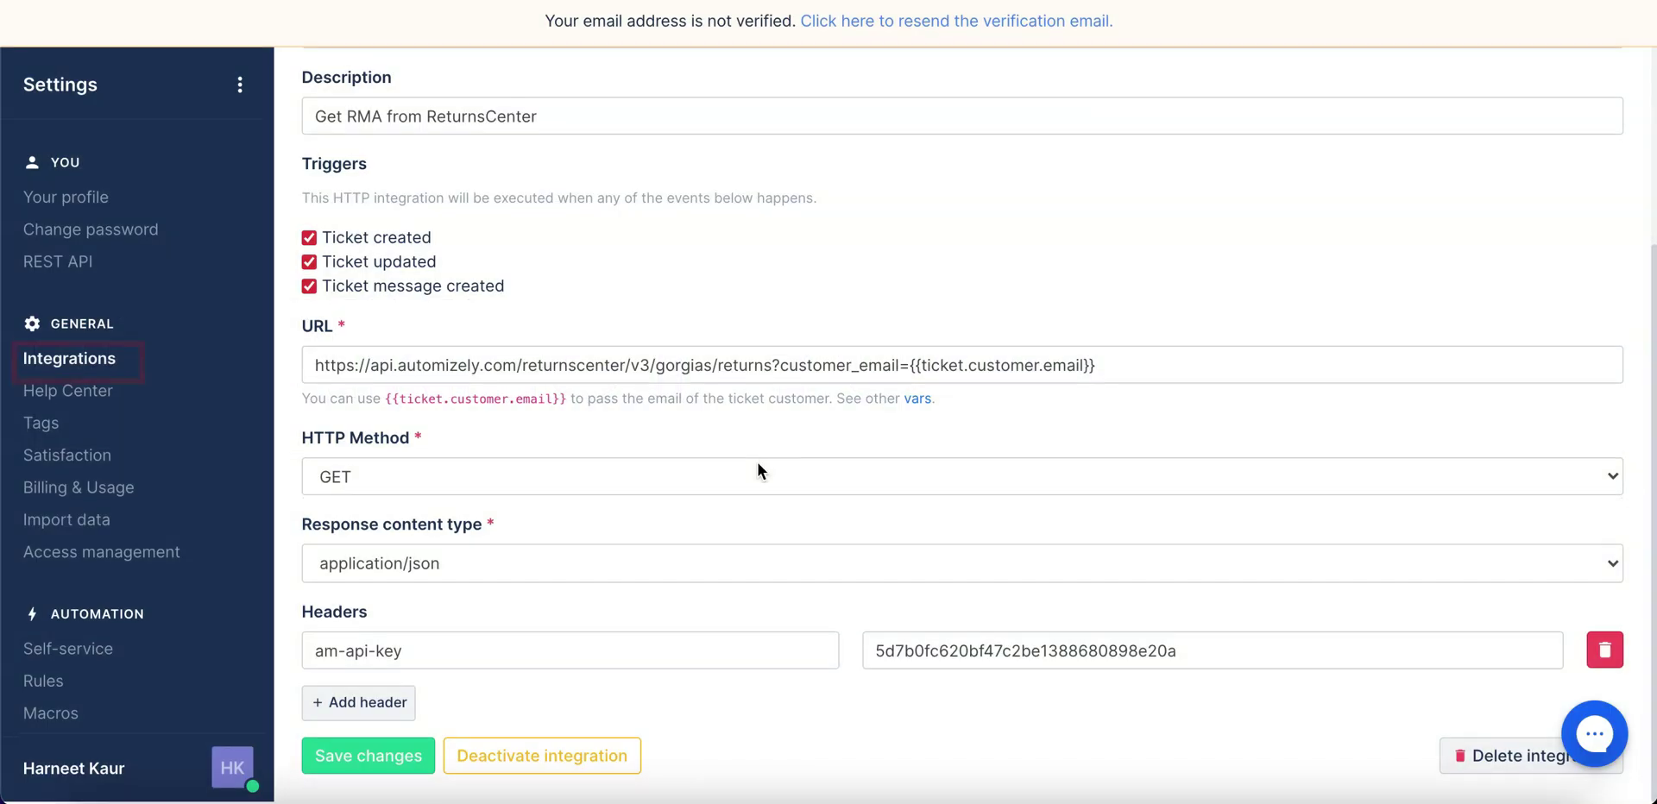
left_click(69, 362)
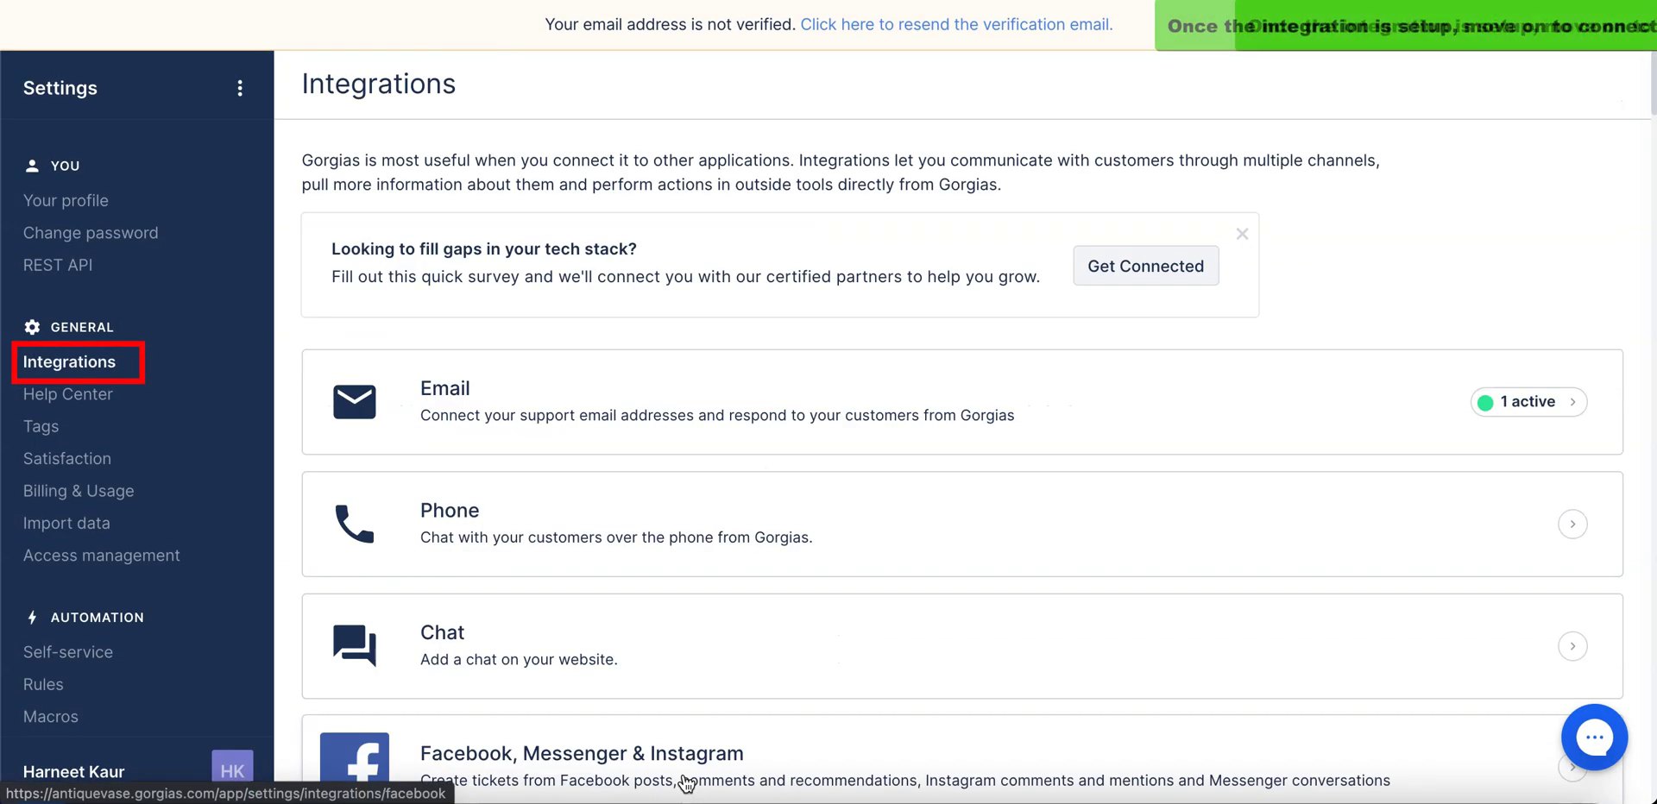
Add the antiquevase store as a new Shopify integration.
left_click(93, 366)
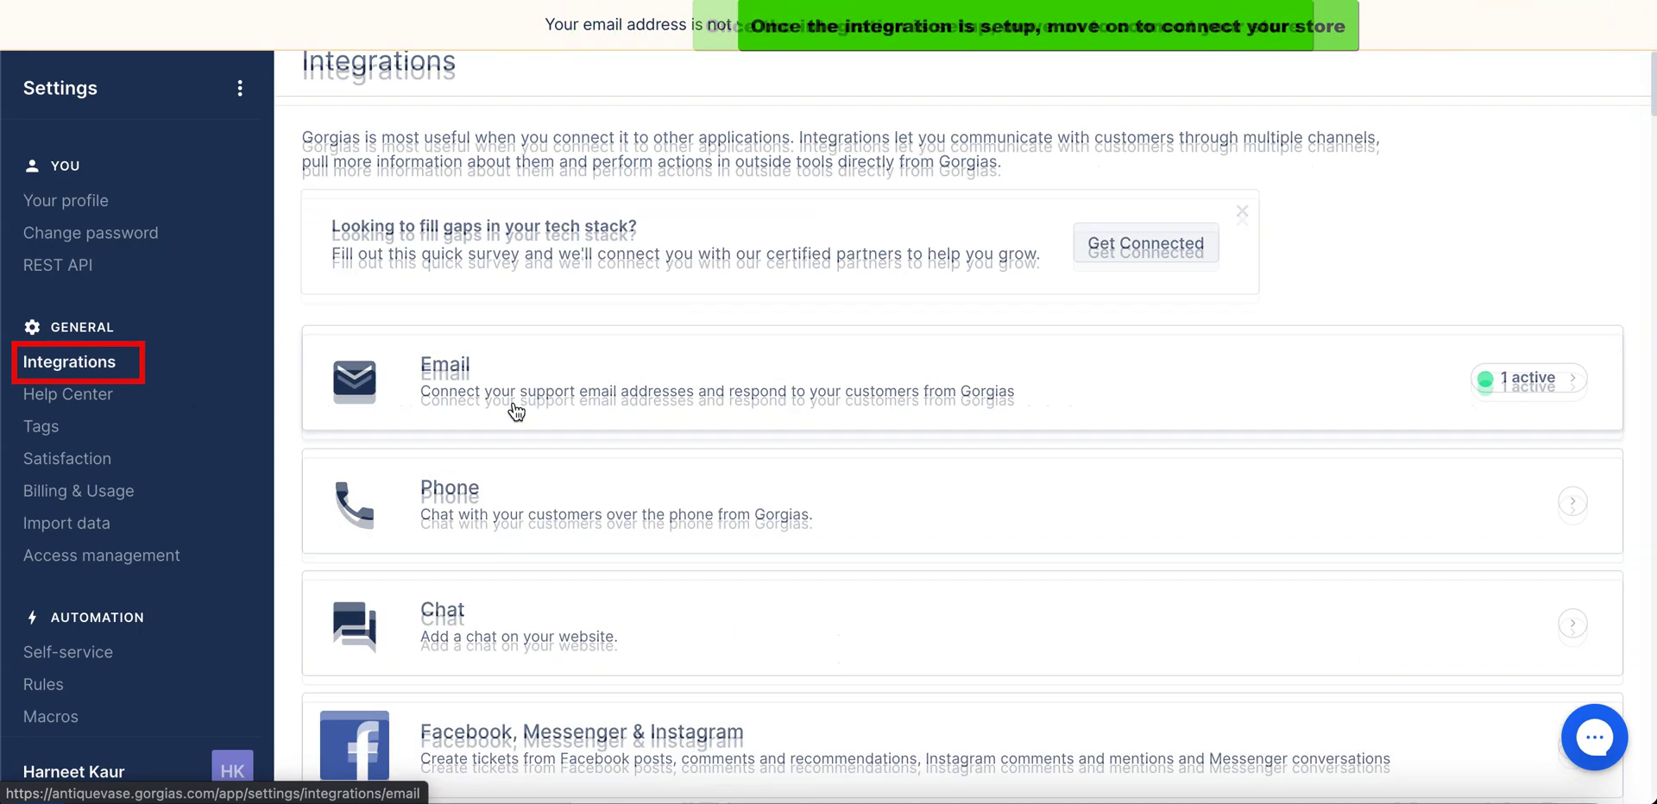
scroll(514, 410, "down", 6)
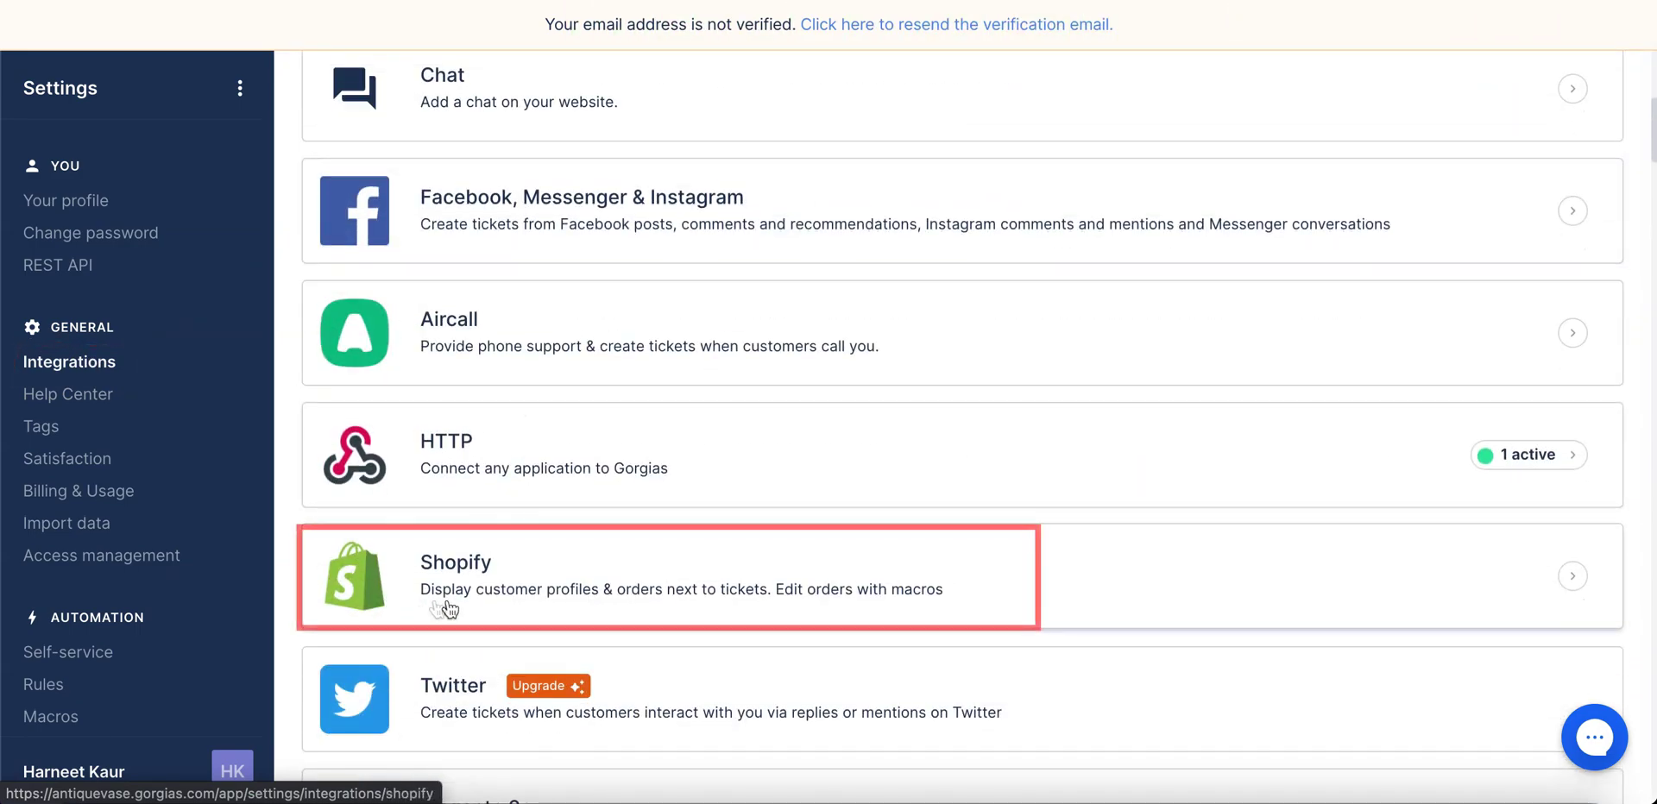
left_click(670, 569)
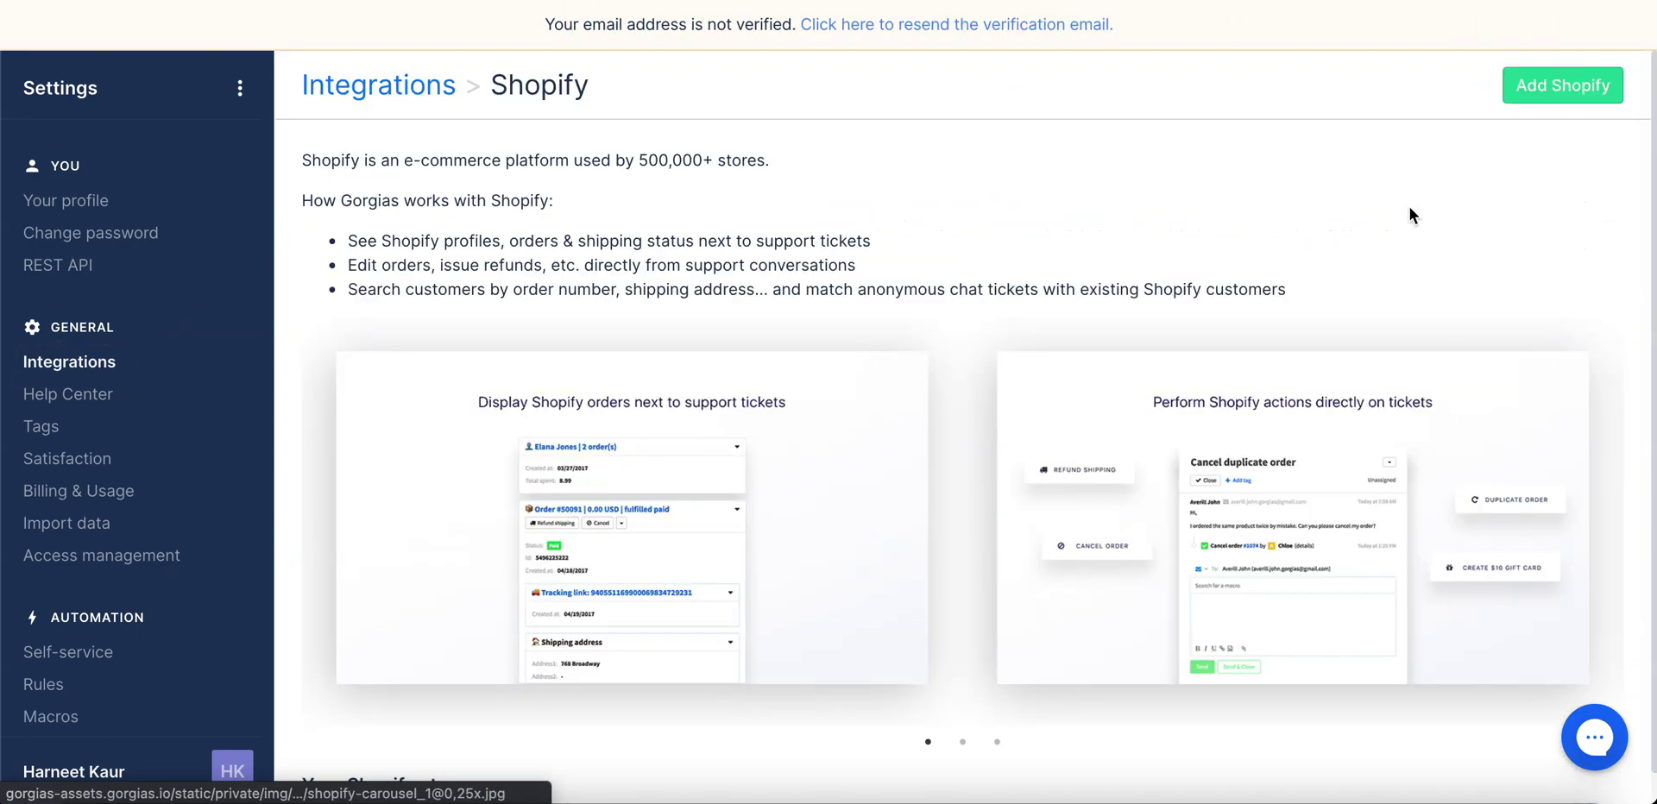
left_click(1562, 77)
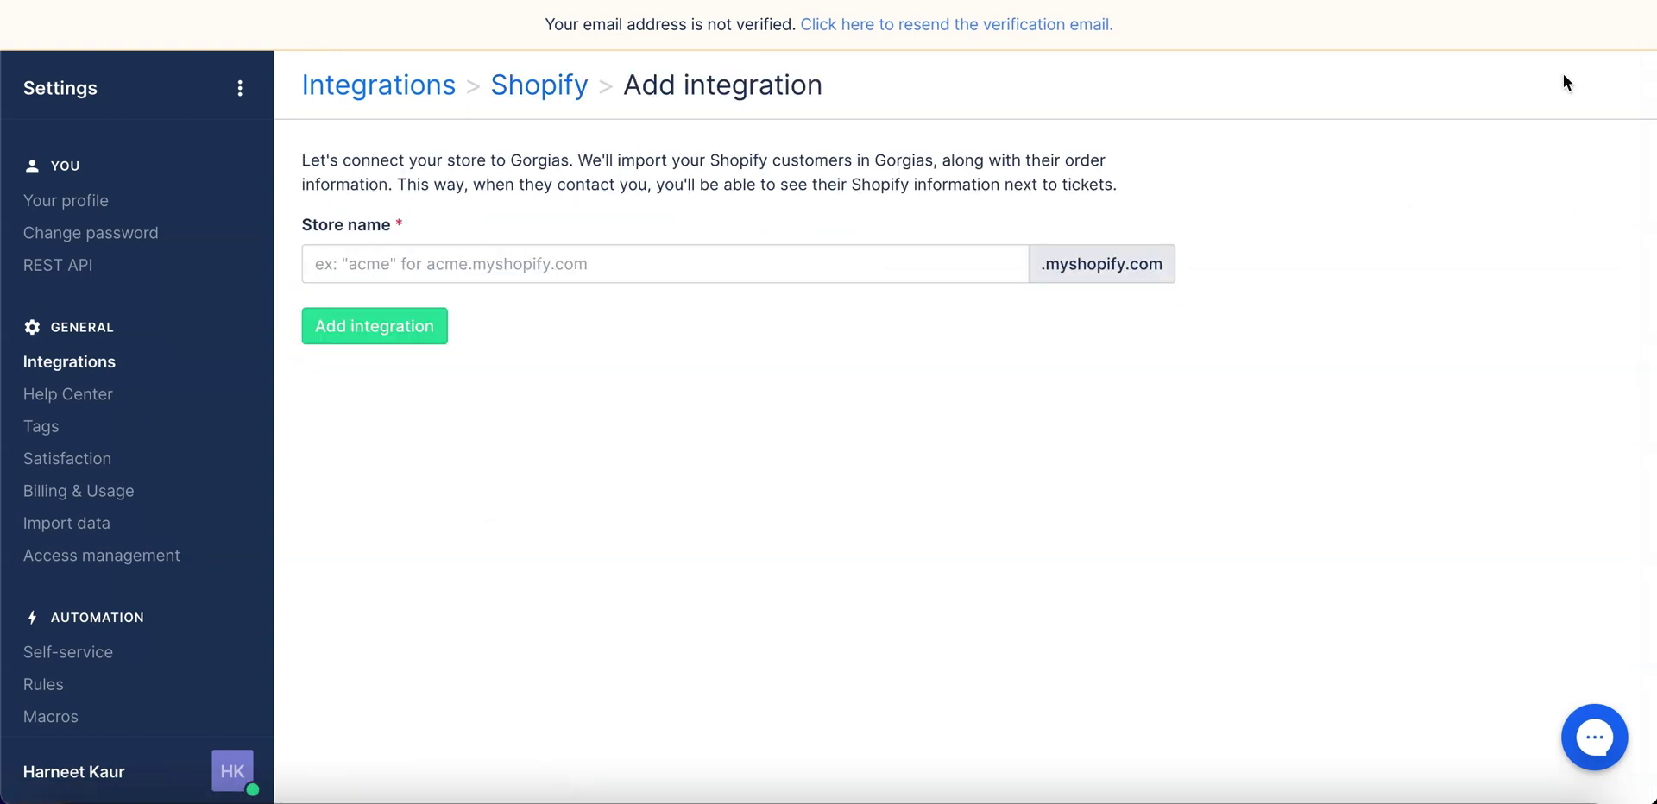
left_click(521, 263)
type("antiquevase")
left_click(466, 304)
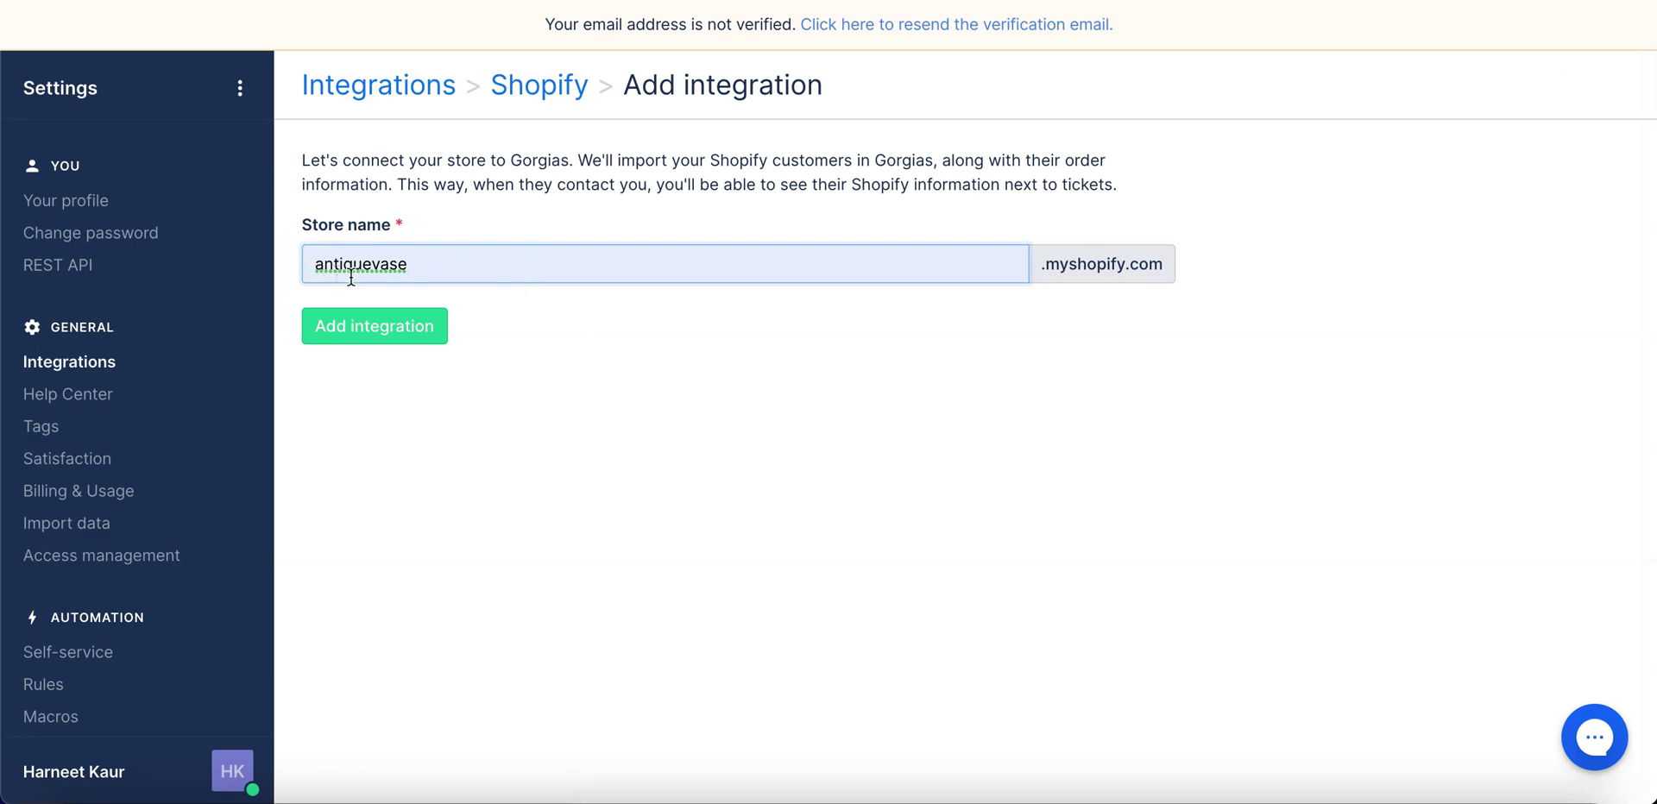
left_click(387, 328)
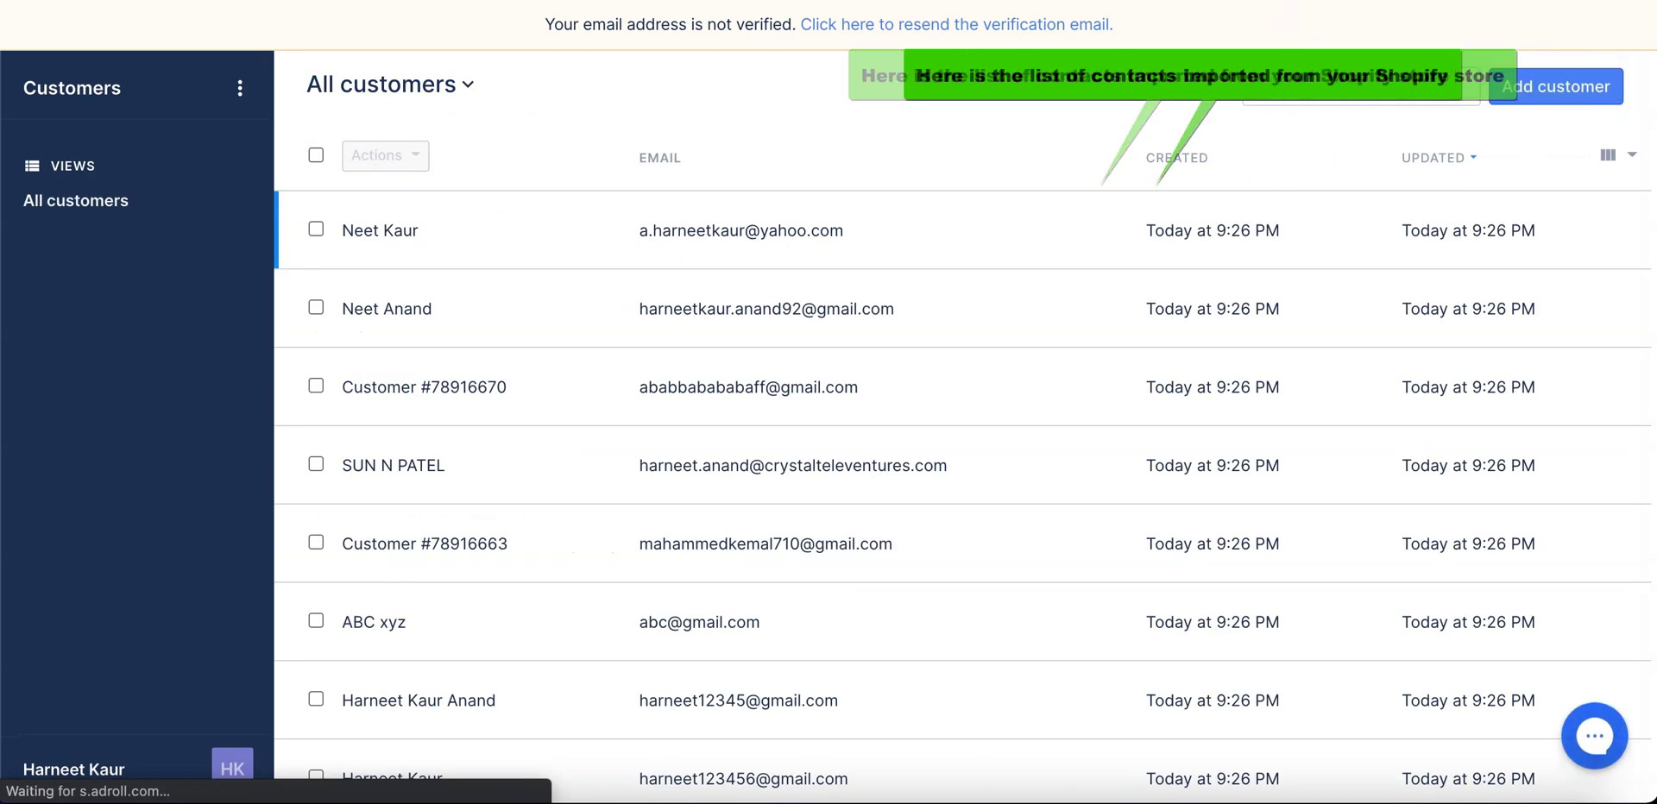
Scroll through the All customers list imported from Shopify.
scroll(1019, 360, "down", 6)
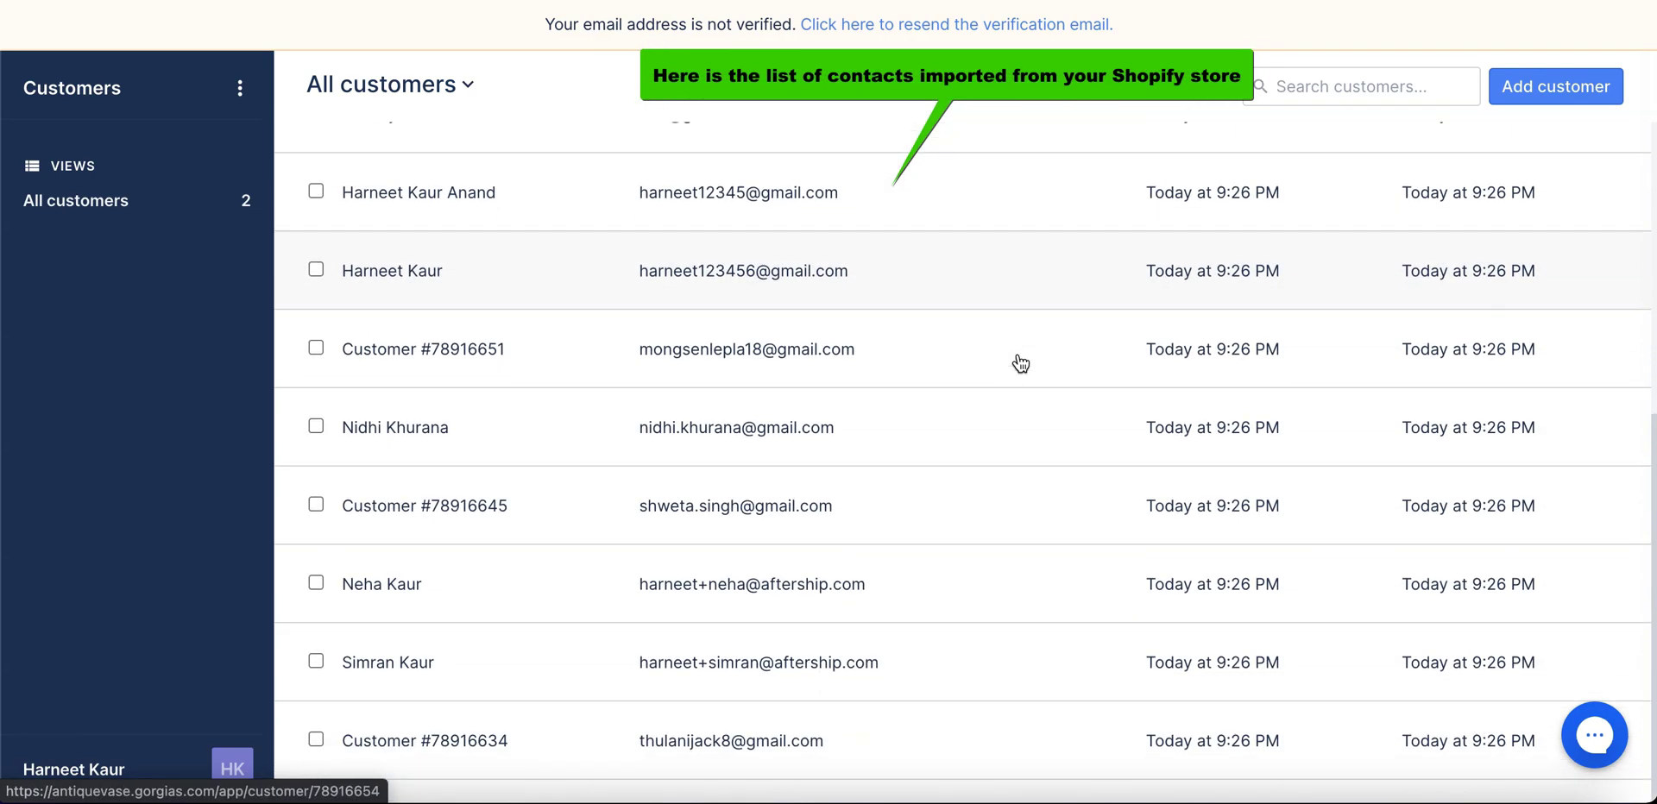
scroll(1019, 362, "up", 1)
scroll(1019, 362, "up", 5)
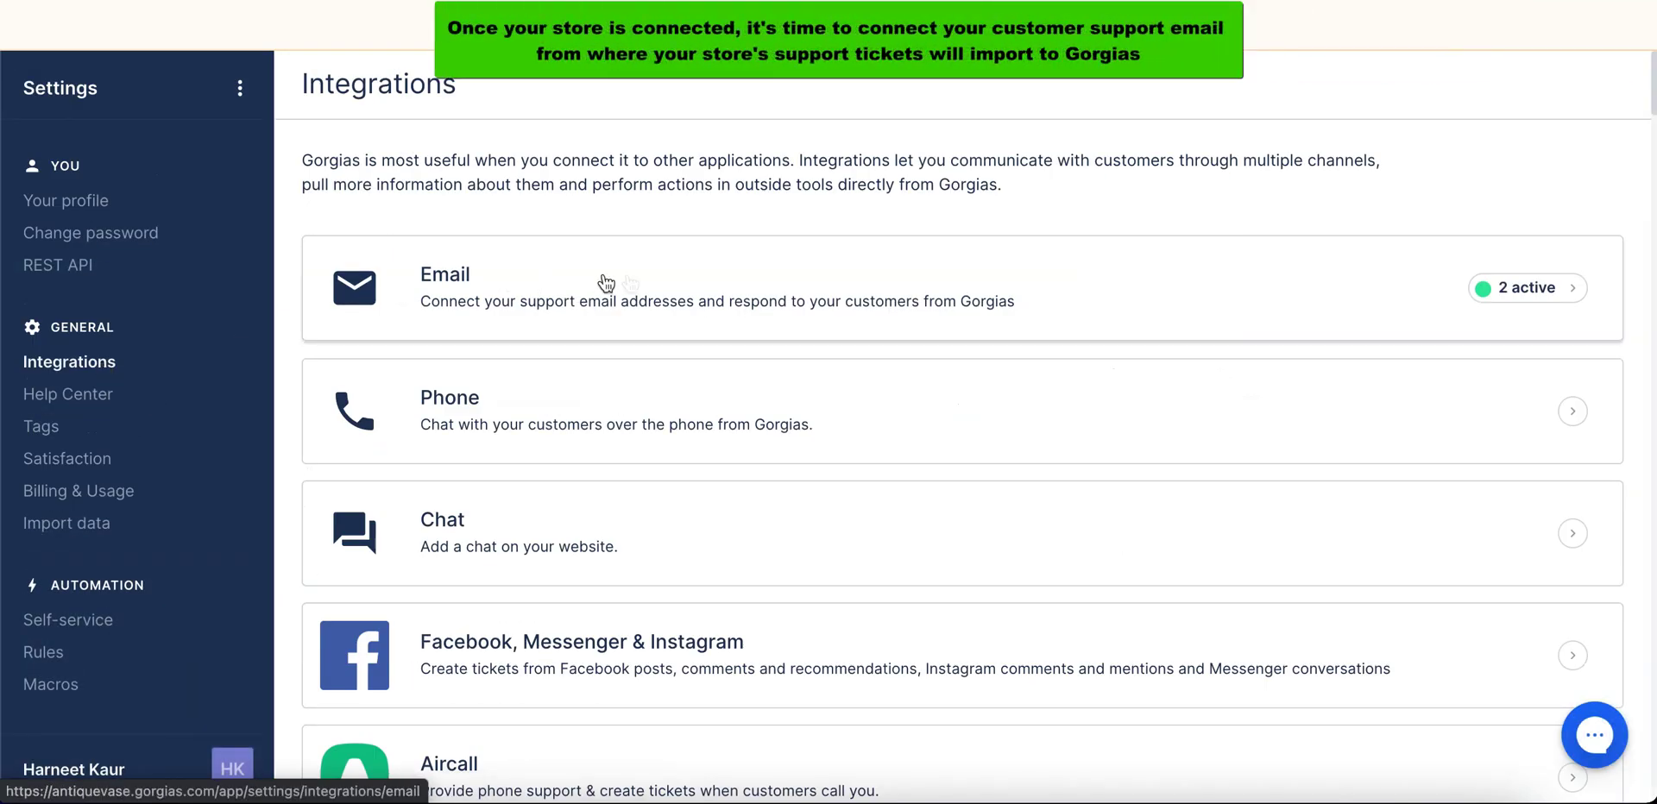
Add a support email address via Connect Google email account and choose the Google account.
left_click(536, 321)
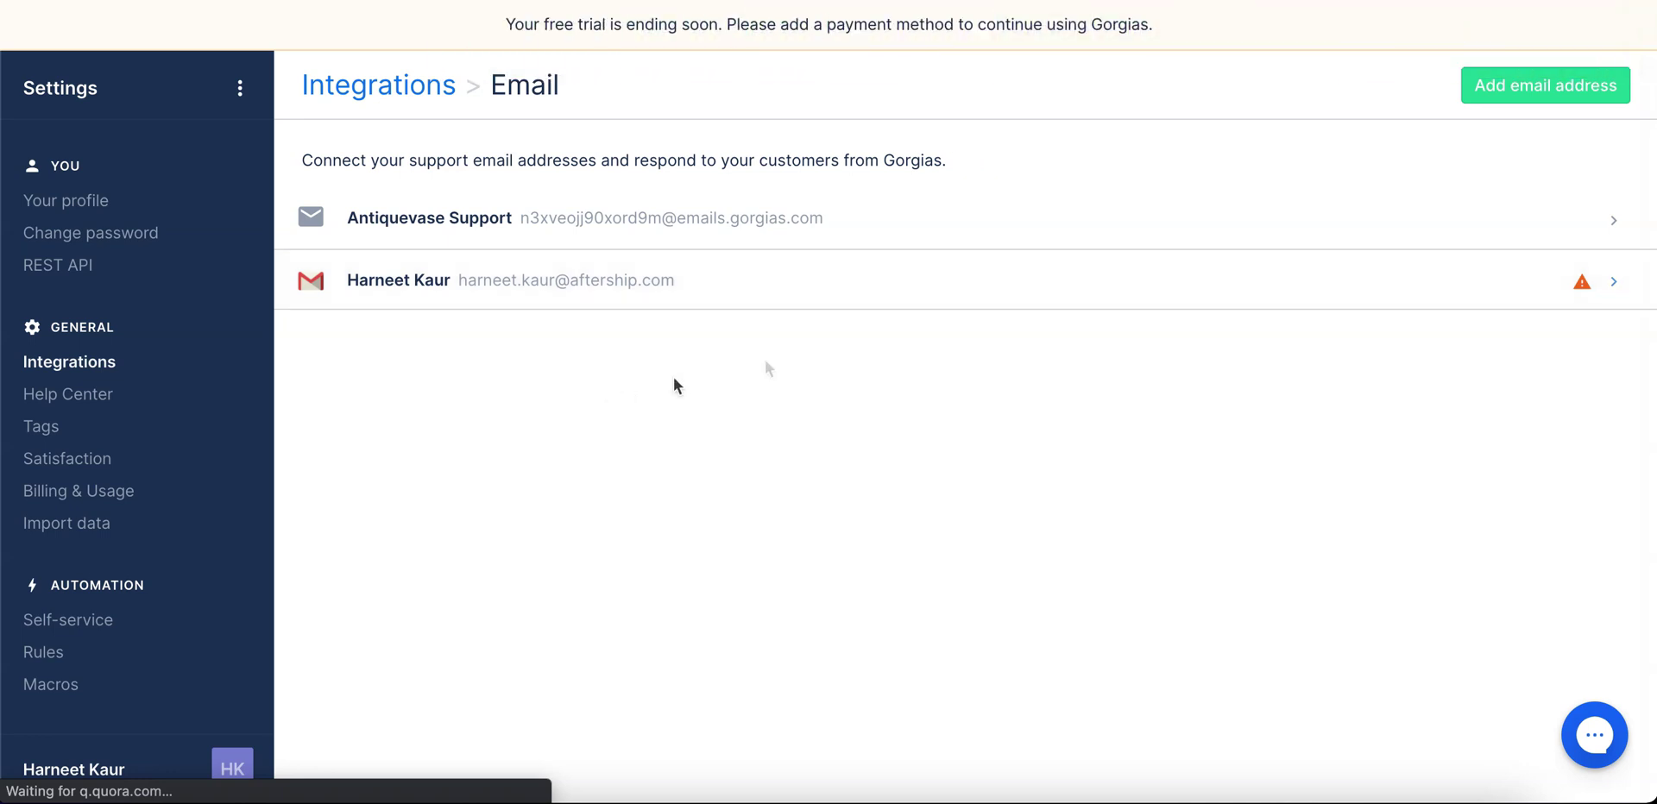
left_click(1541, 92)
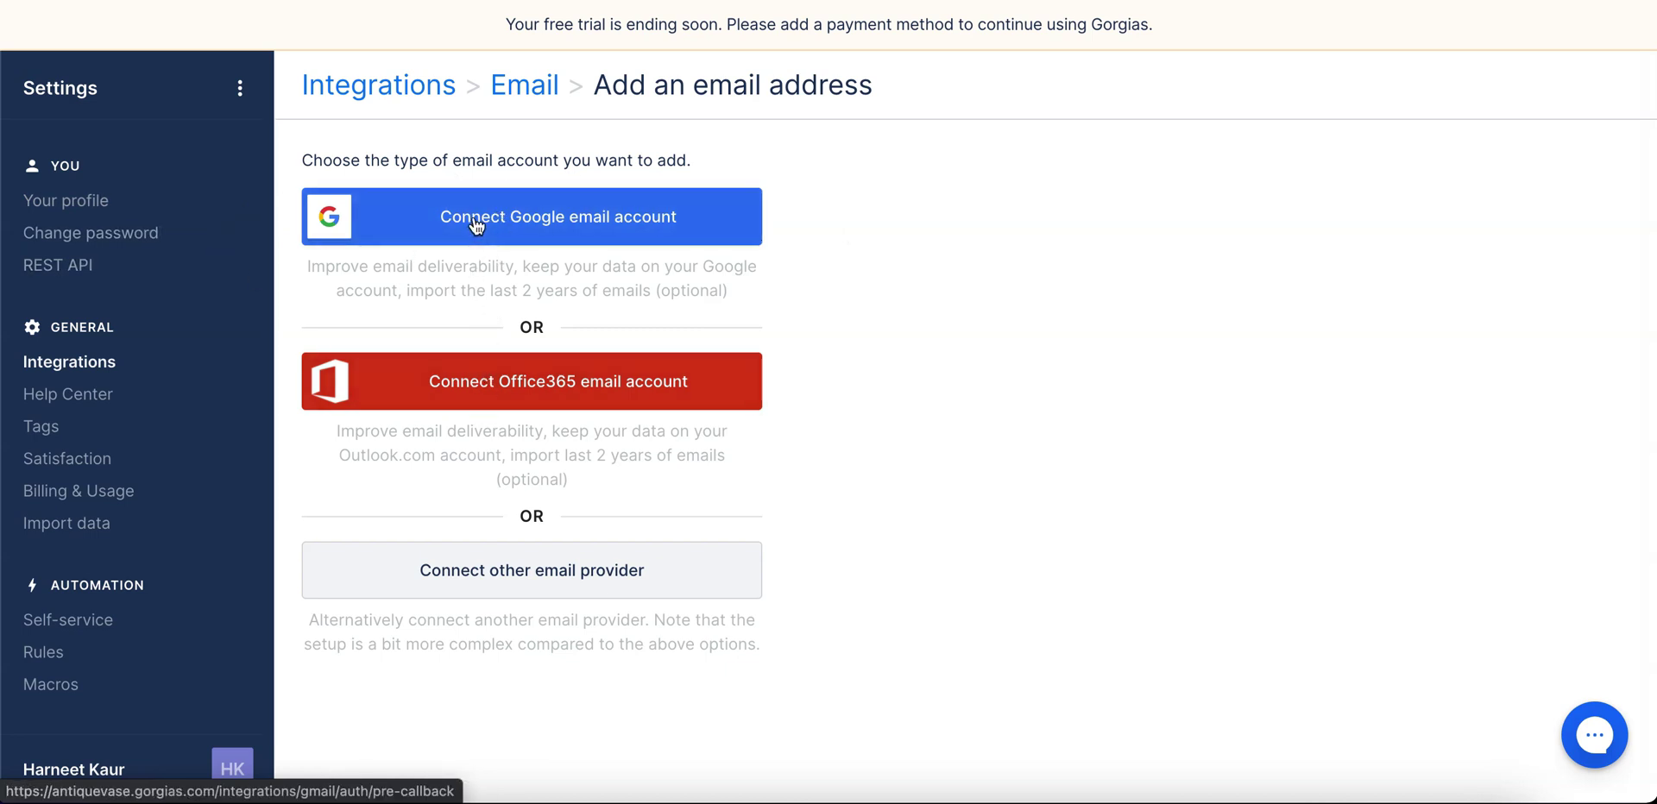
left_click(649, 214)
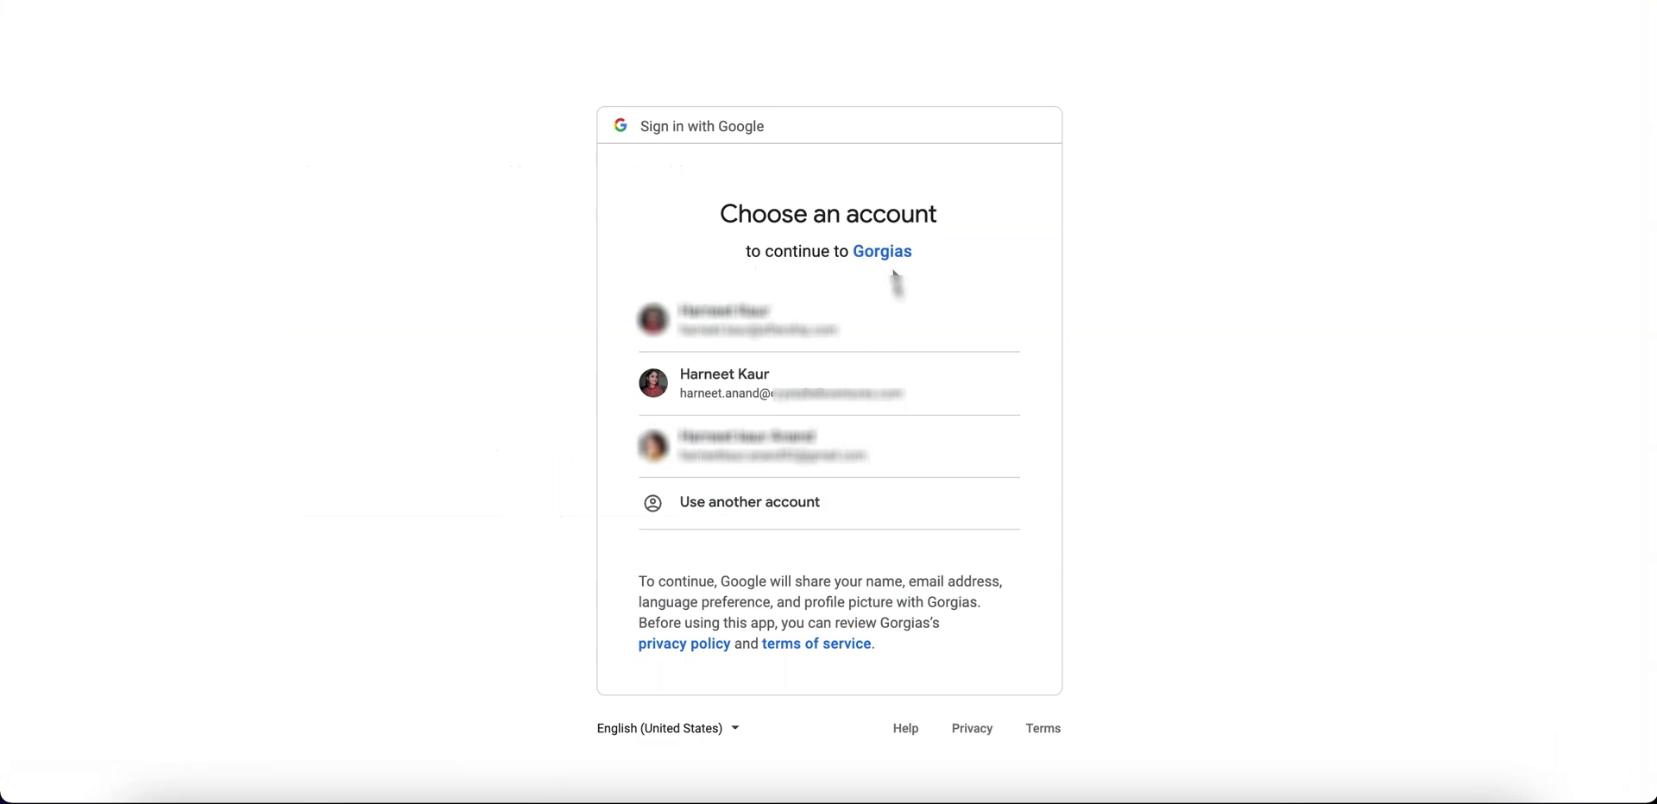
left_click(804, 386)
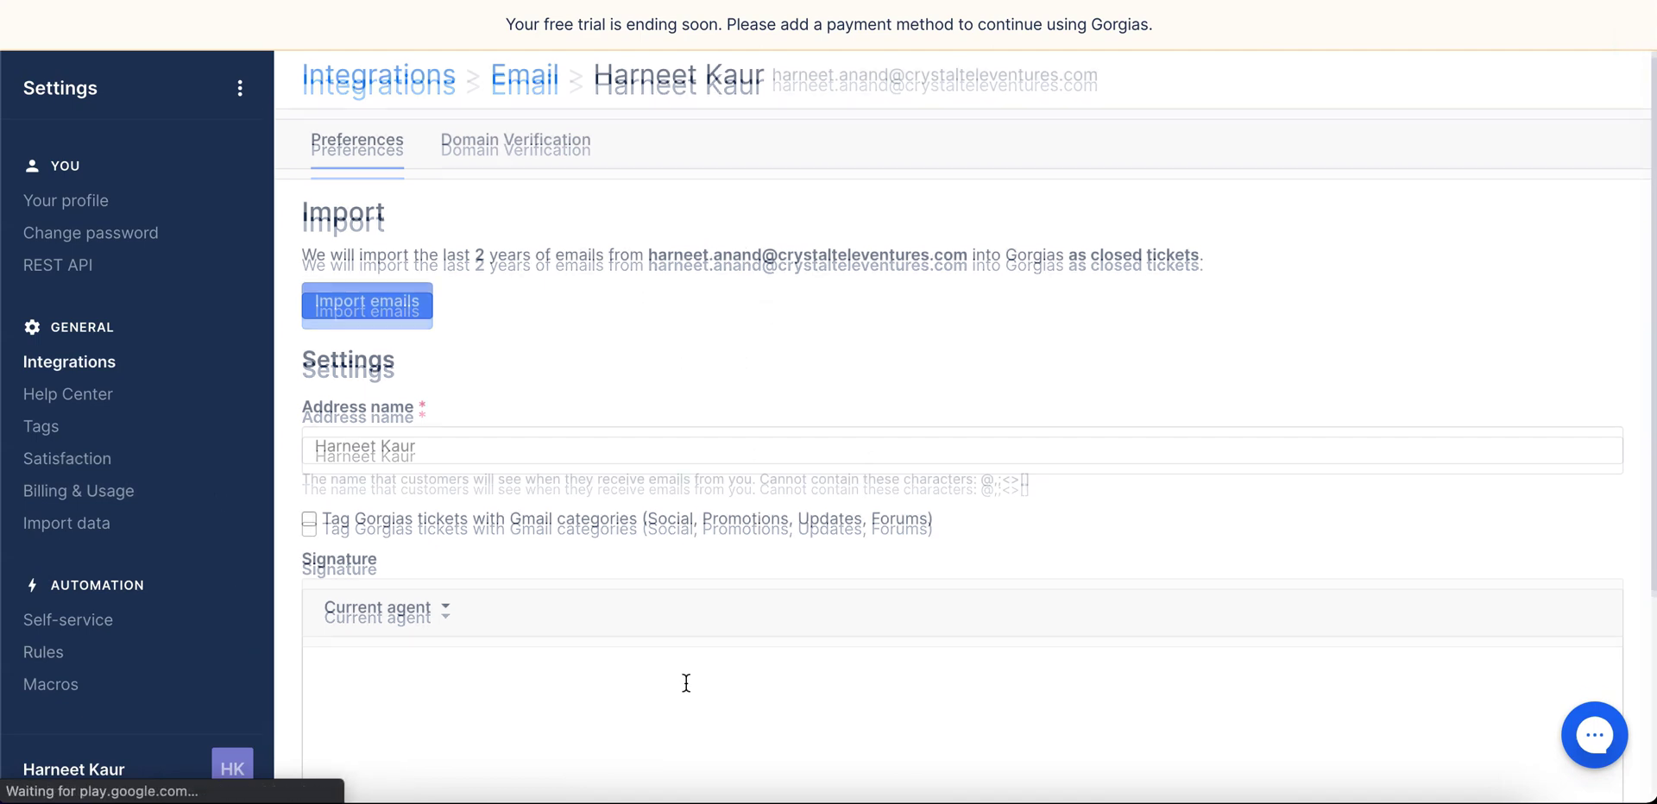
Save the Gmail integration settings with Gmail sending enabled.
scroll(684, 681, "down", 1)
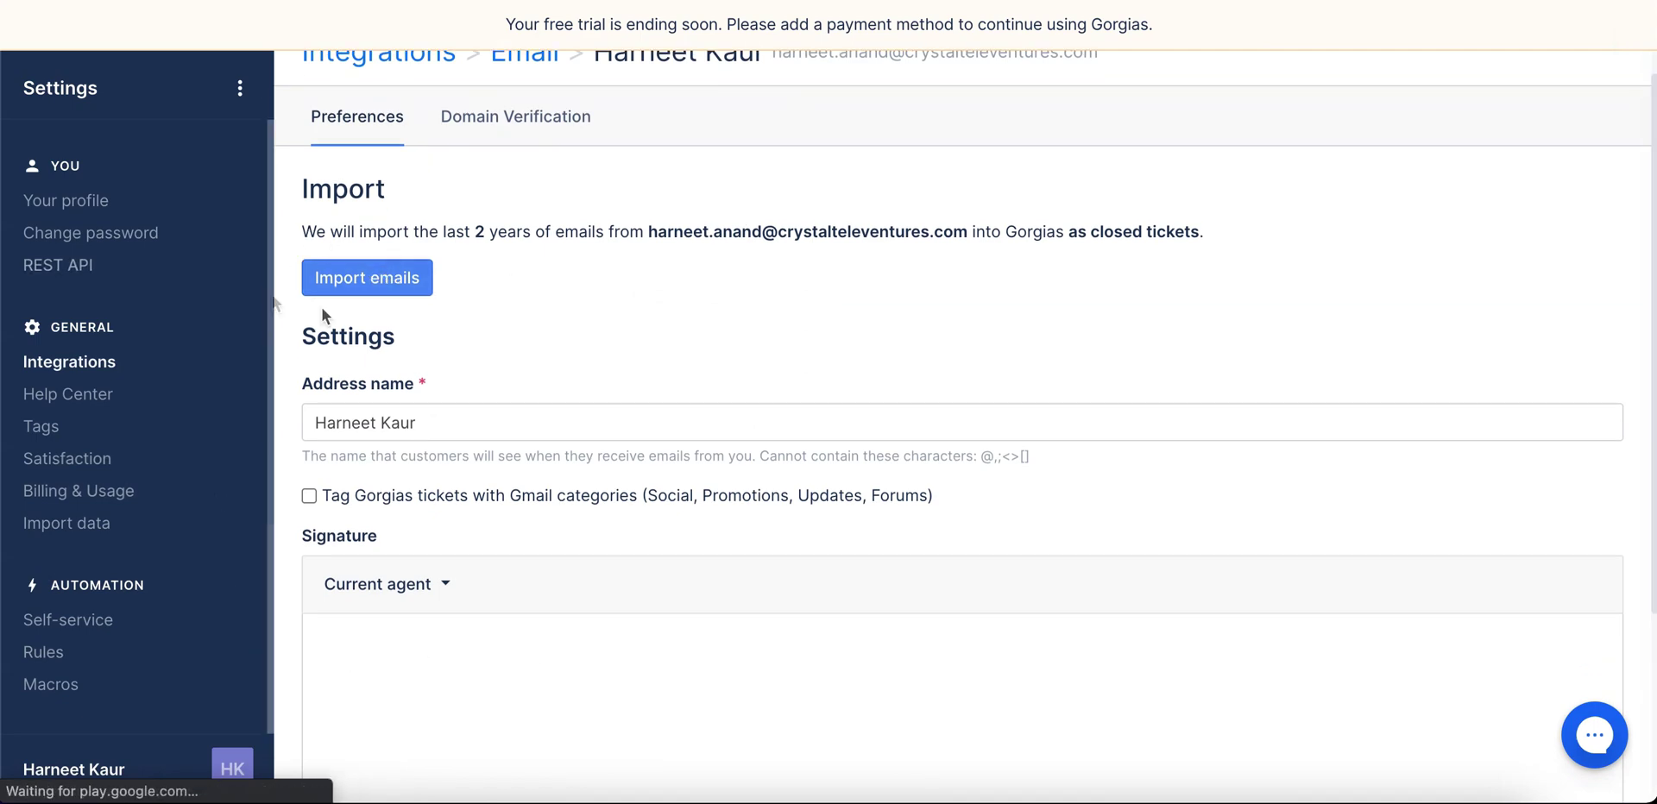
scroll(573, 581, "down", 3)
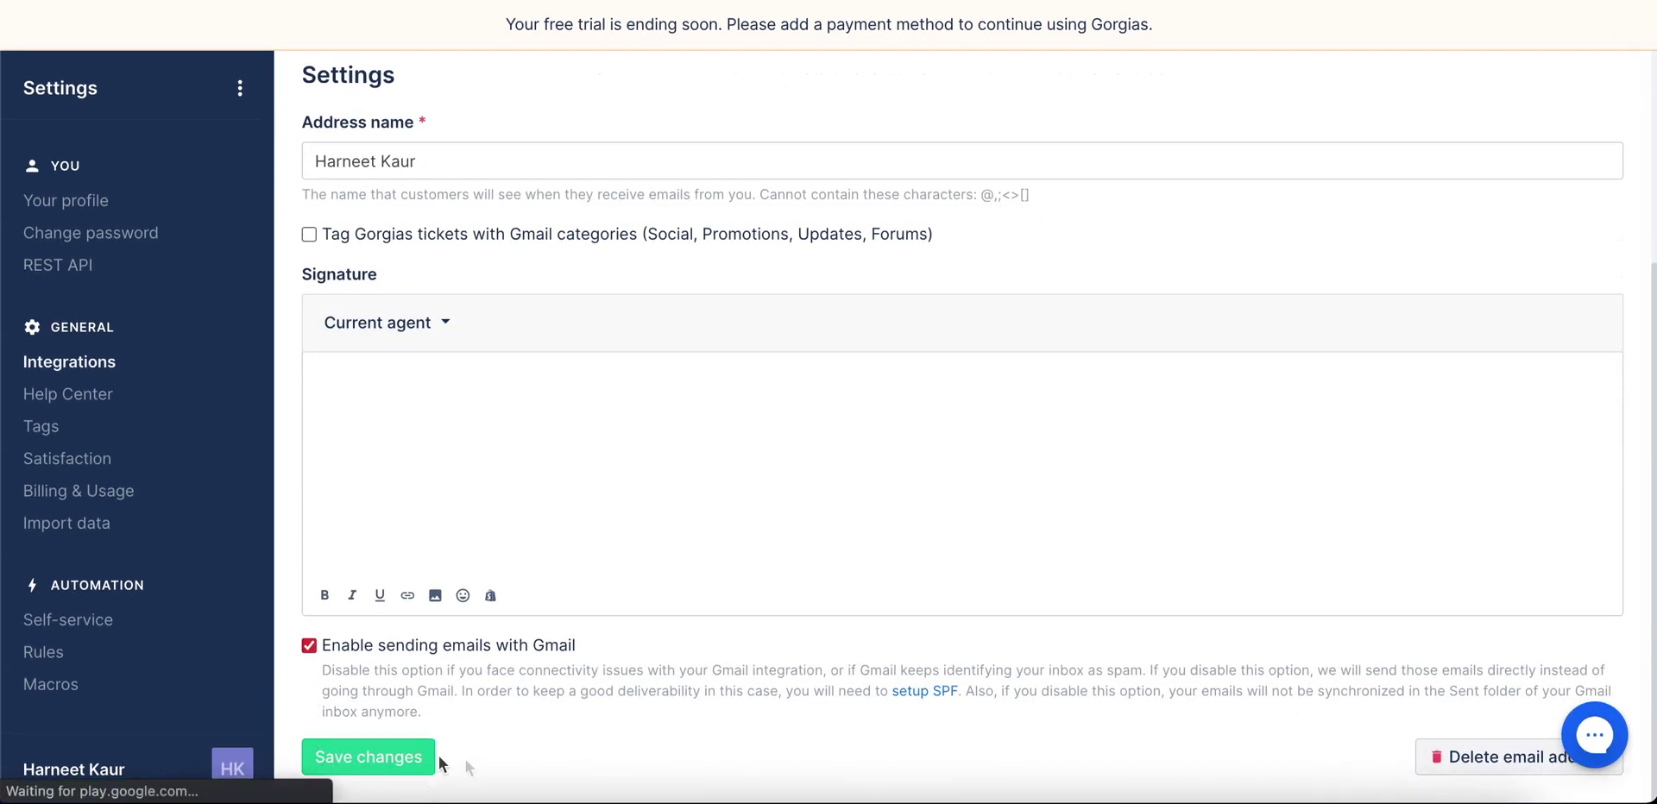
left_click(391, 759)
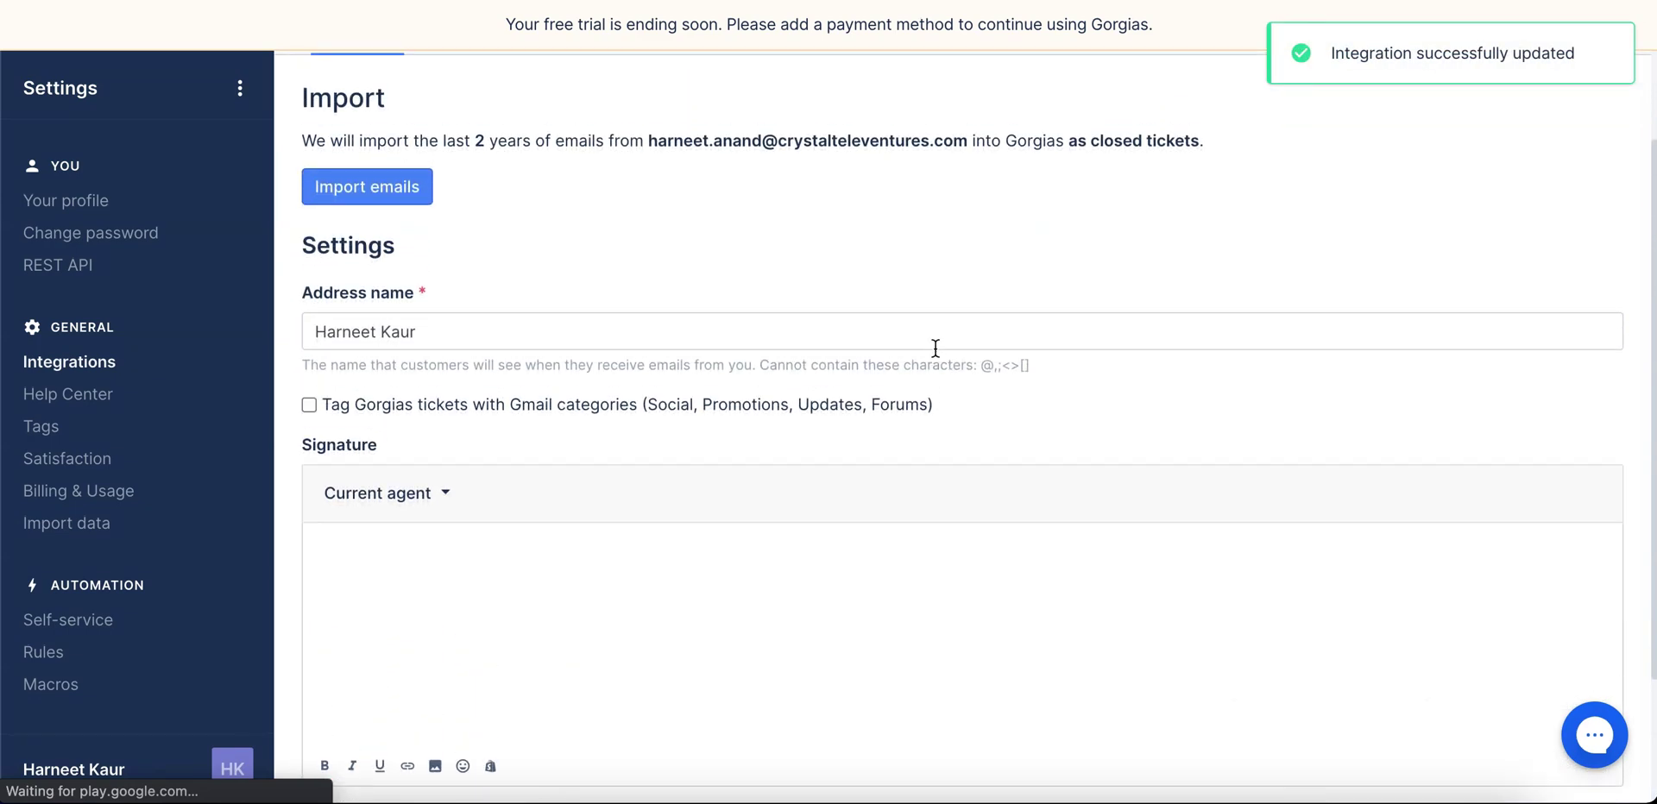
scroll(934, 348, "up", 2)
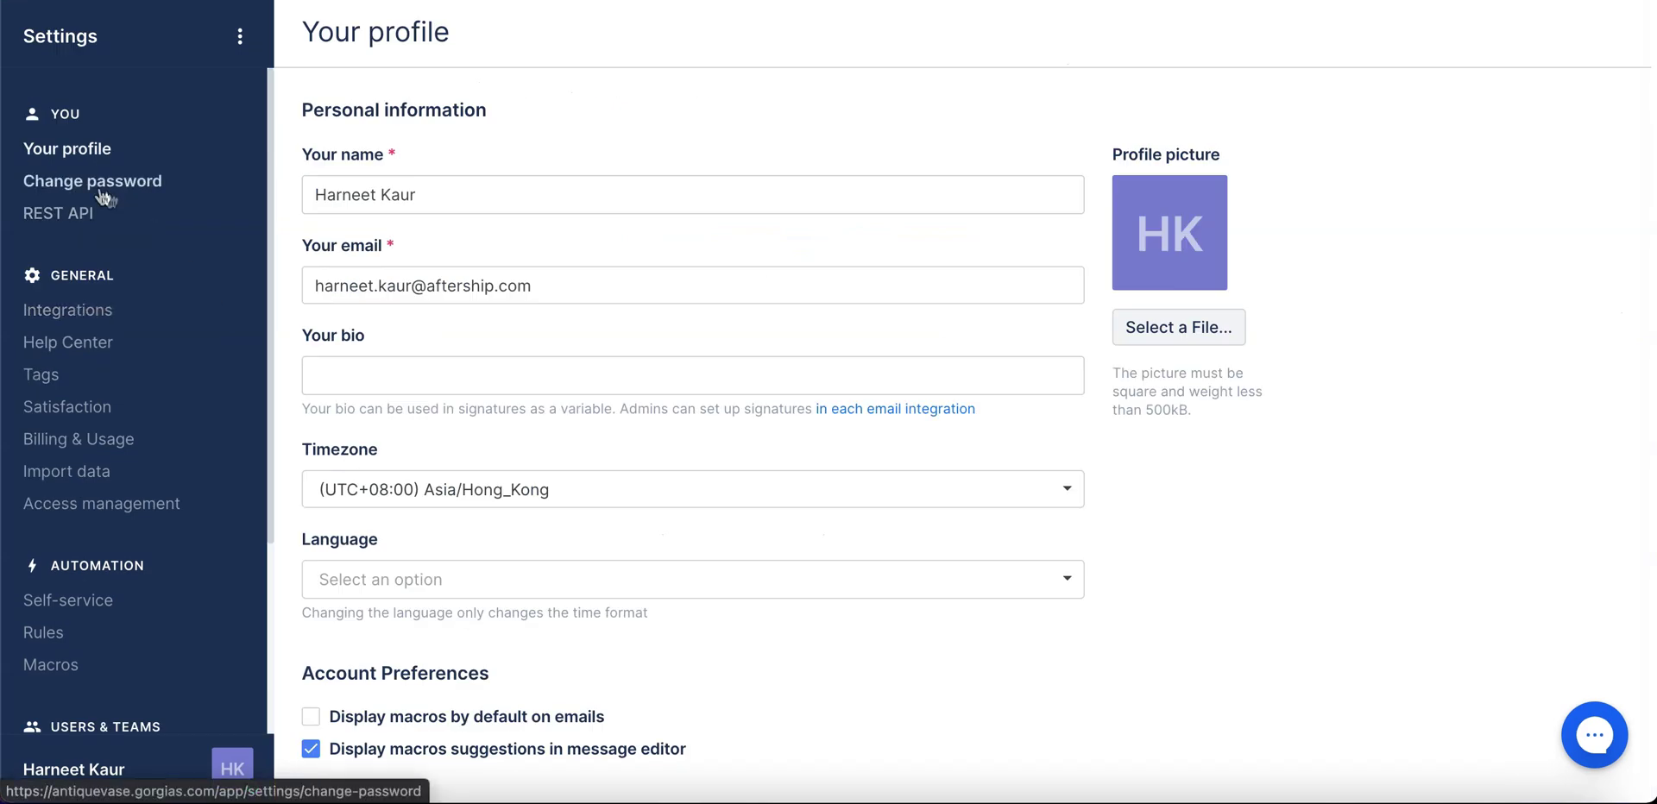
Go to Tickets, filter to Unassigned, and open the first January 19, 2022 customer ticket.
left_click(240, 36)
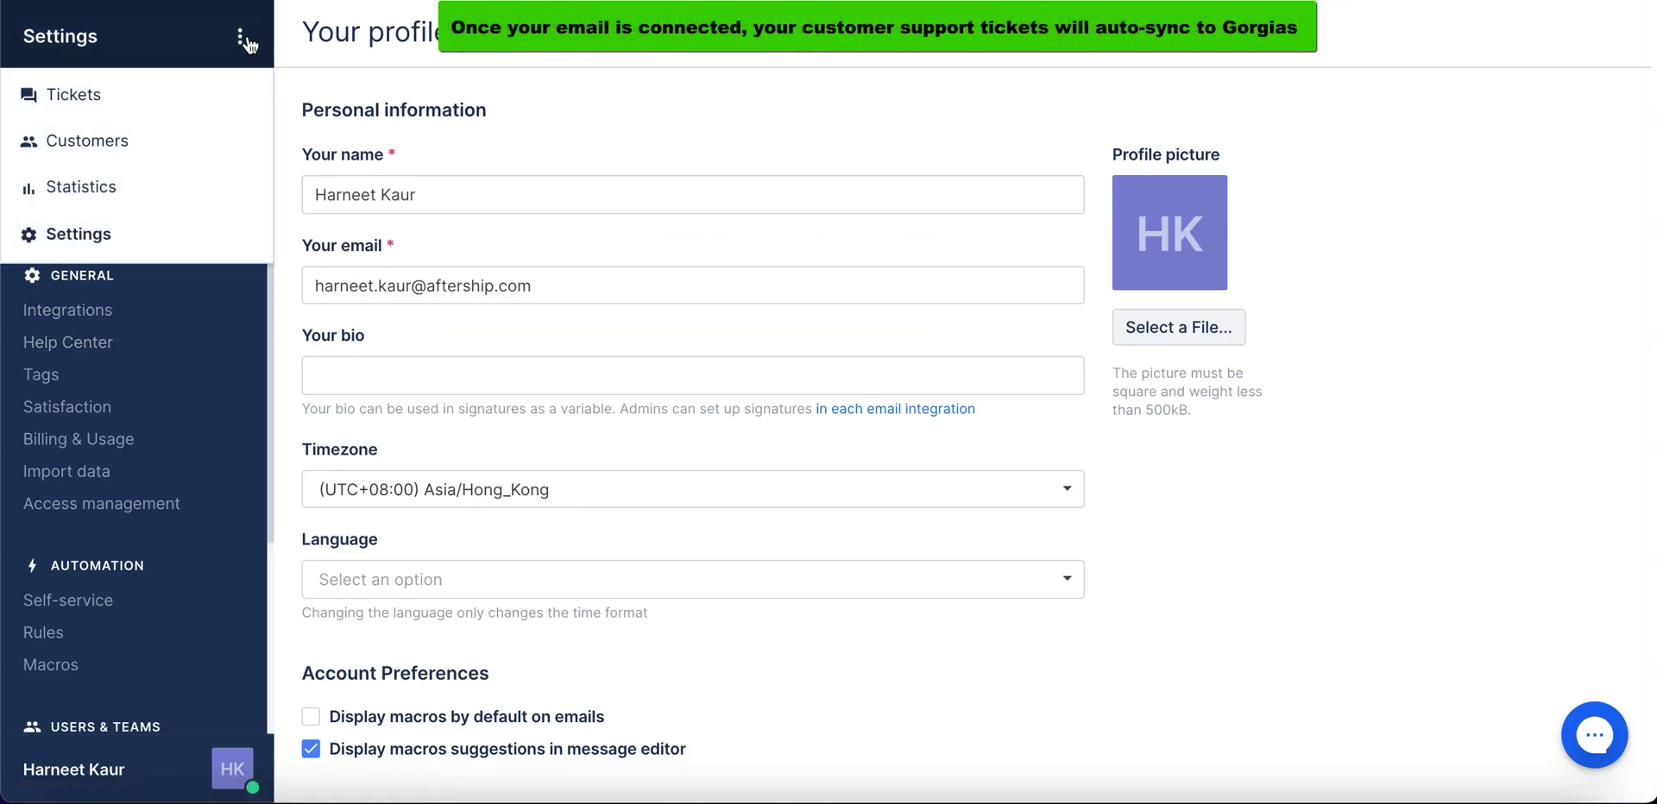
left_click(148, 92)
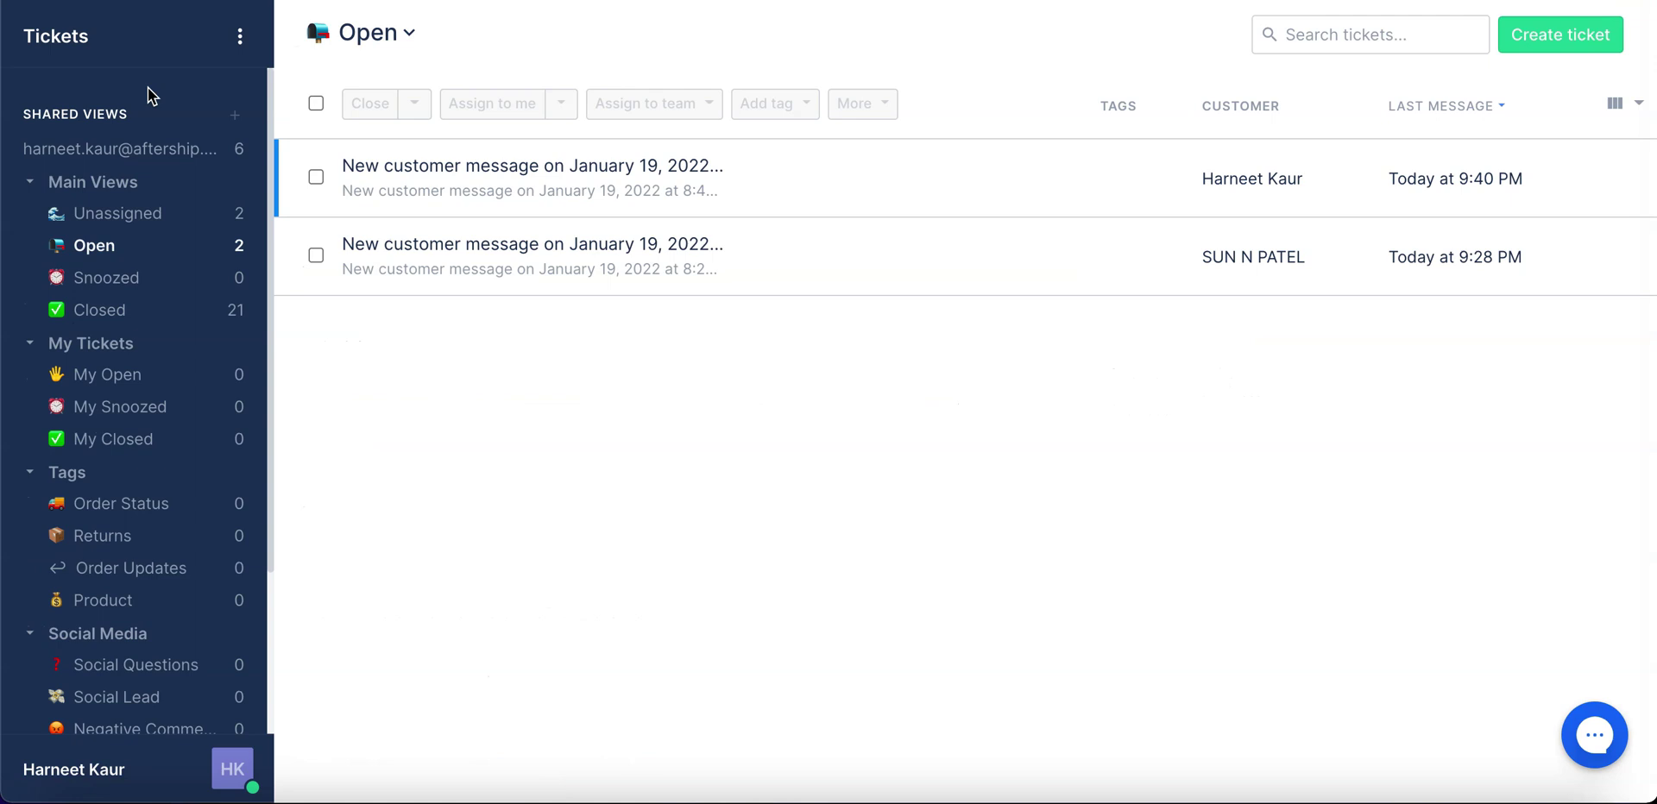
left_click(129, 220)
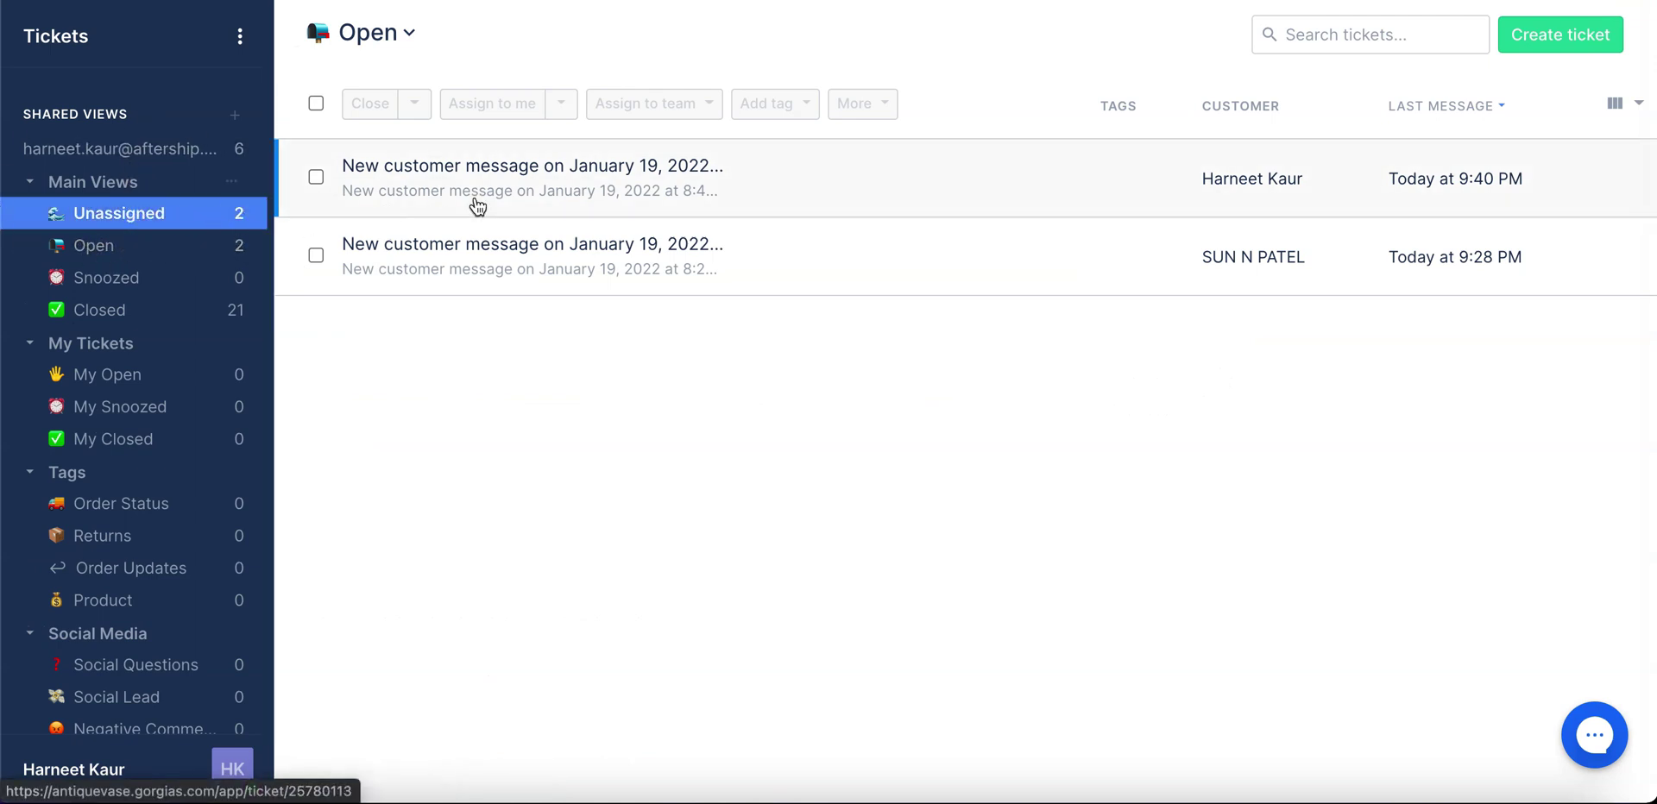
left_click(621, 180)
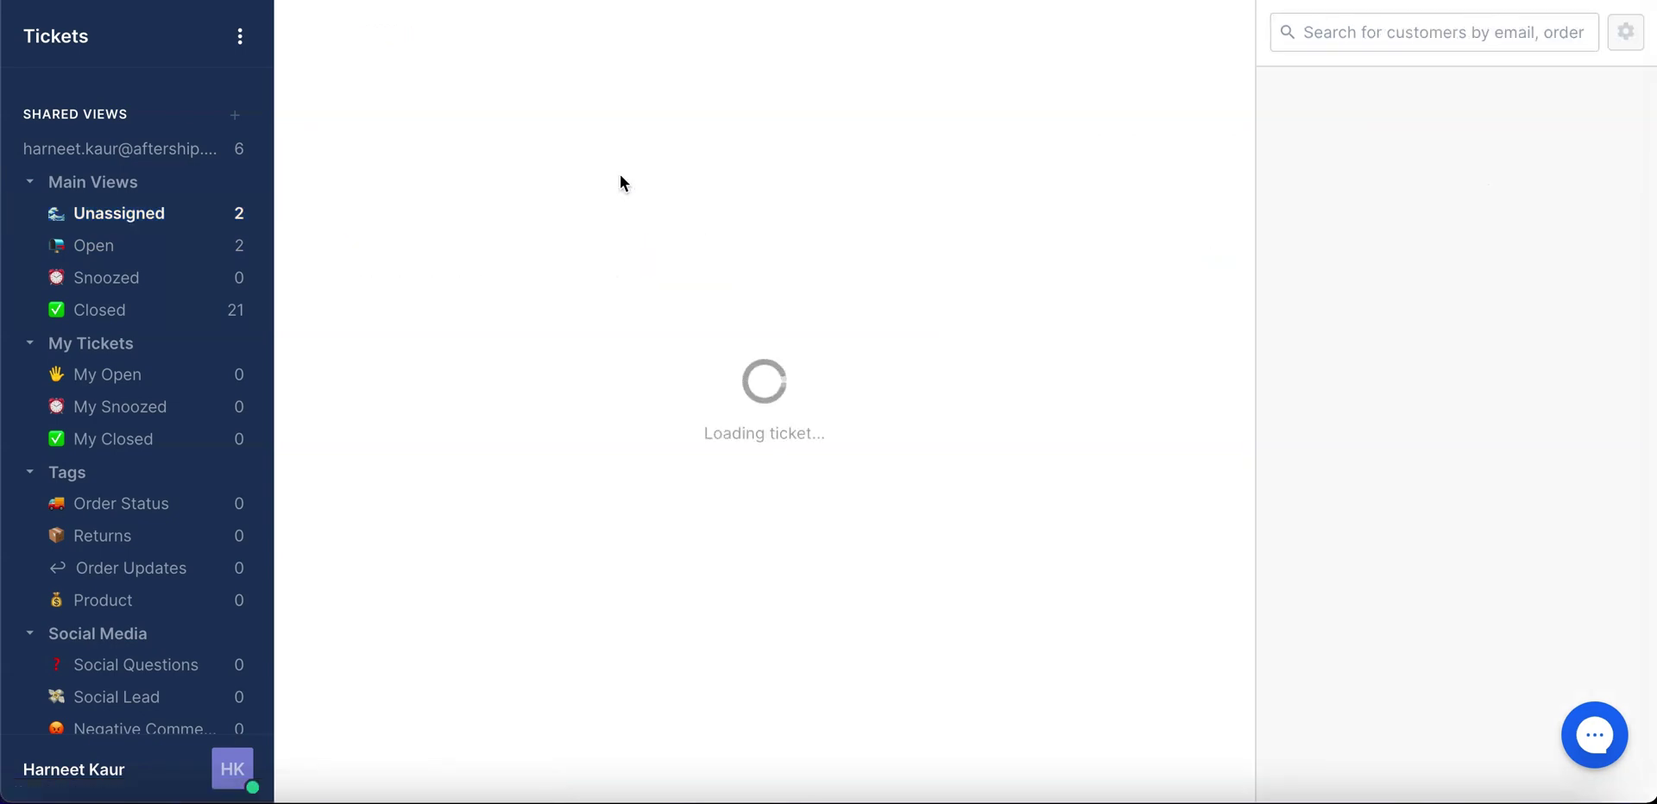
Highlight the customer's return-delivery question and review the AfterShip Returns Center RMA details marked shipped.
scroll(685, 343, "up", 2)
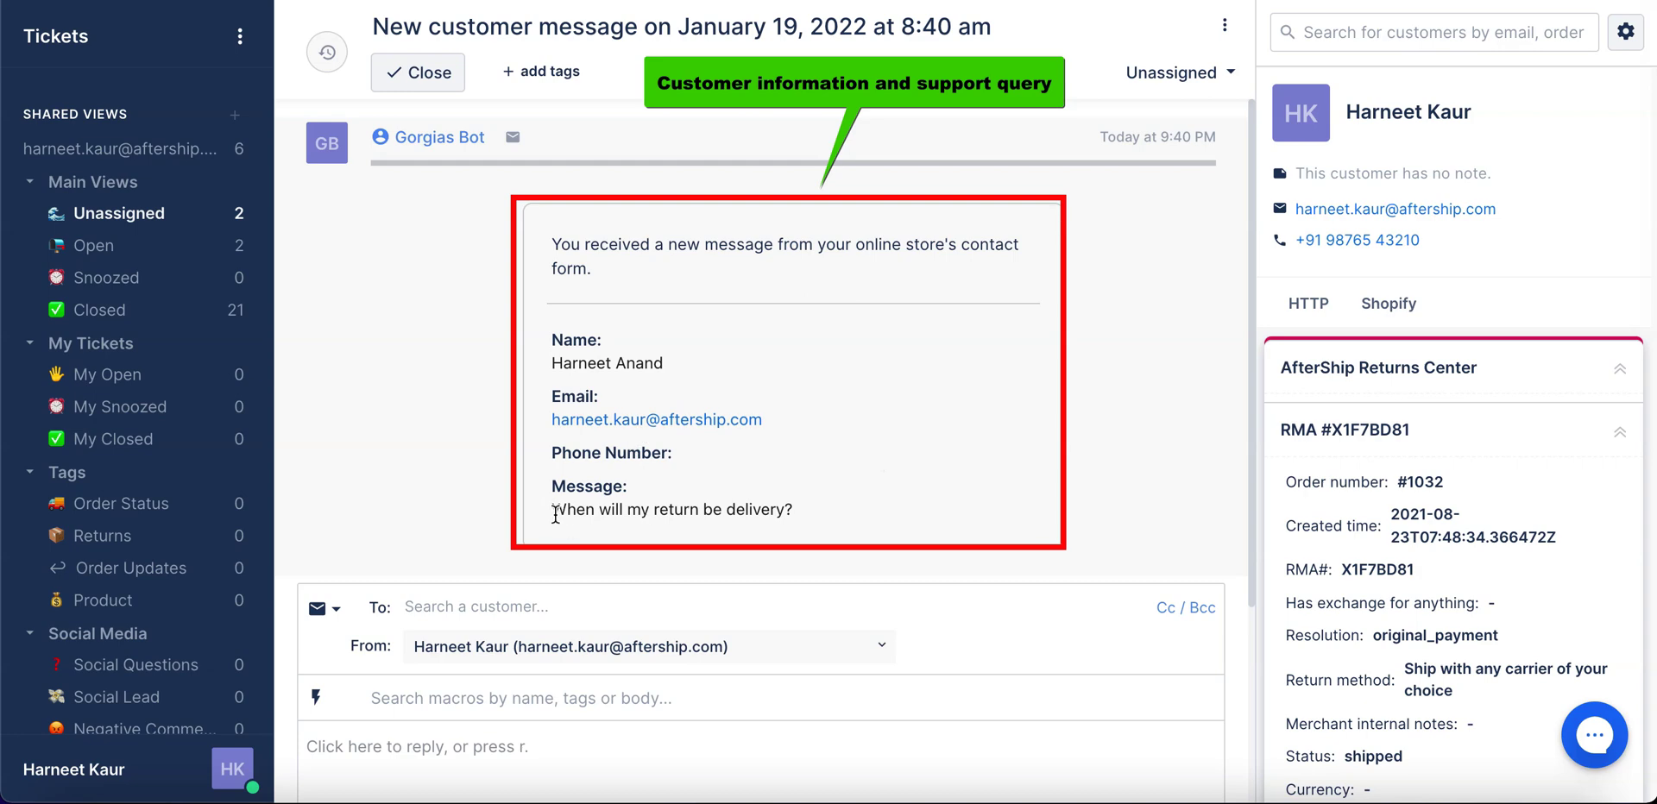
left_click_drag(552, 509, 814, 514)
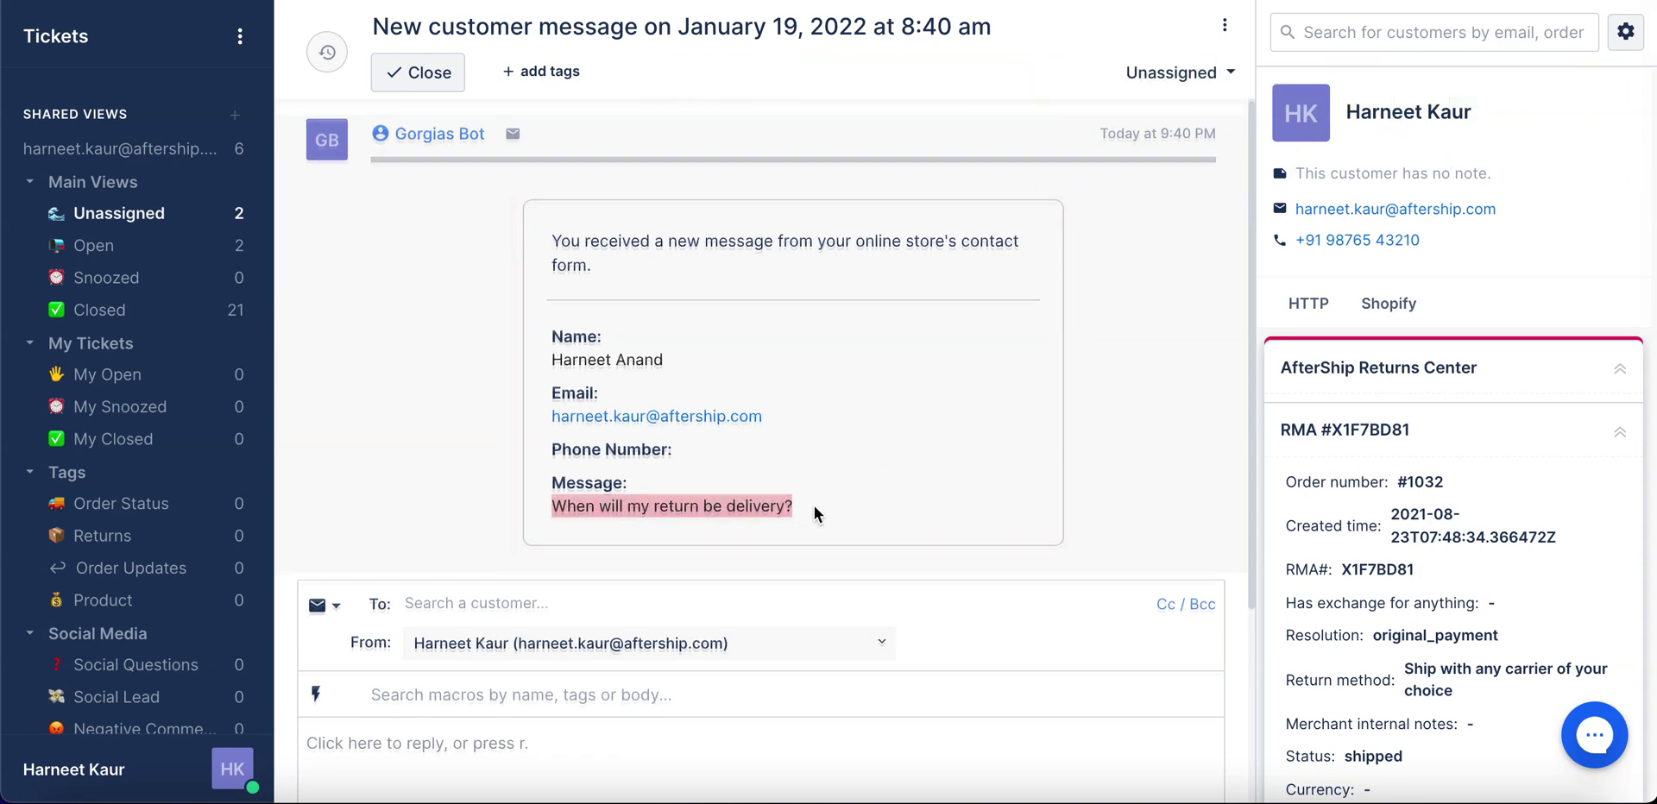
scroll(815, 509, "down", 2)
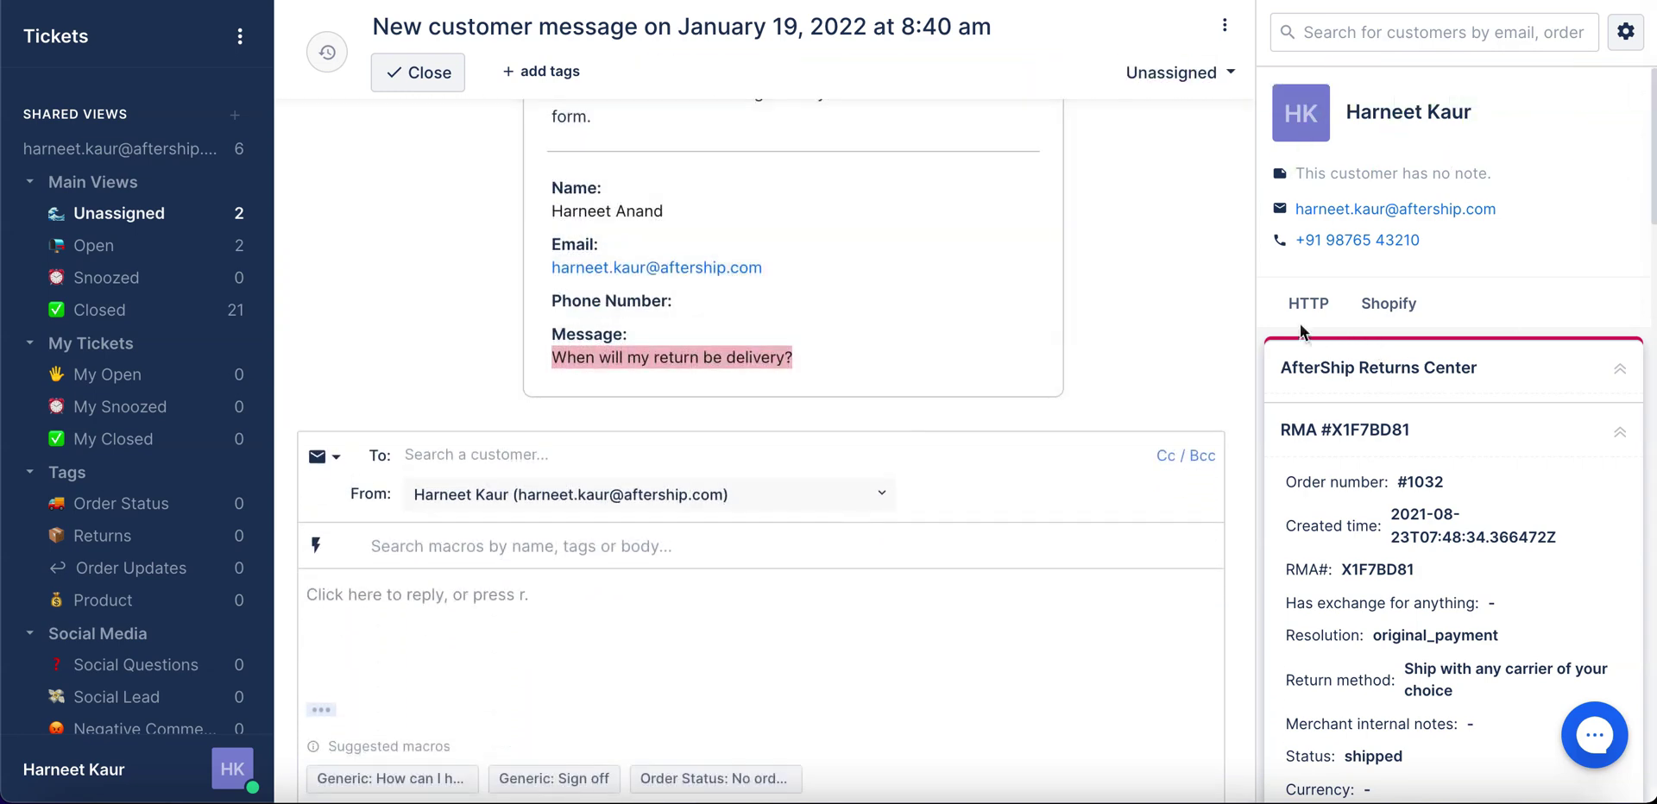
scroll(1305, 335, "down", 3)
scroll(1372, 221, "up", 3)
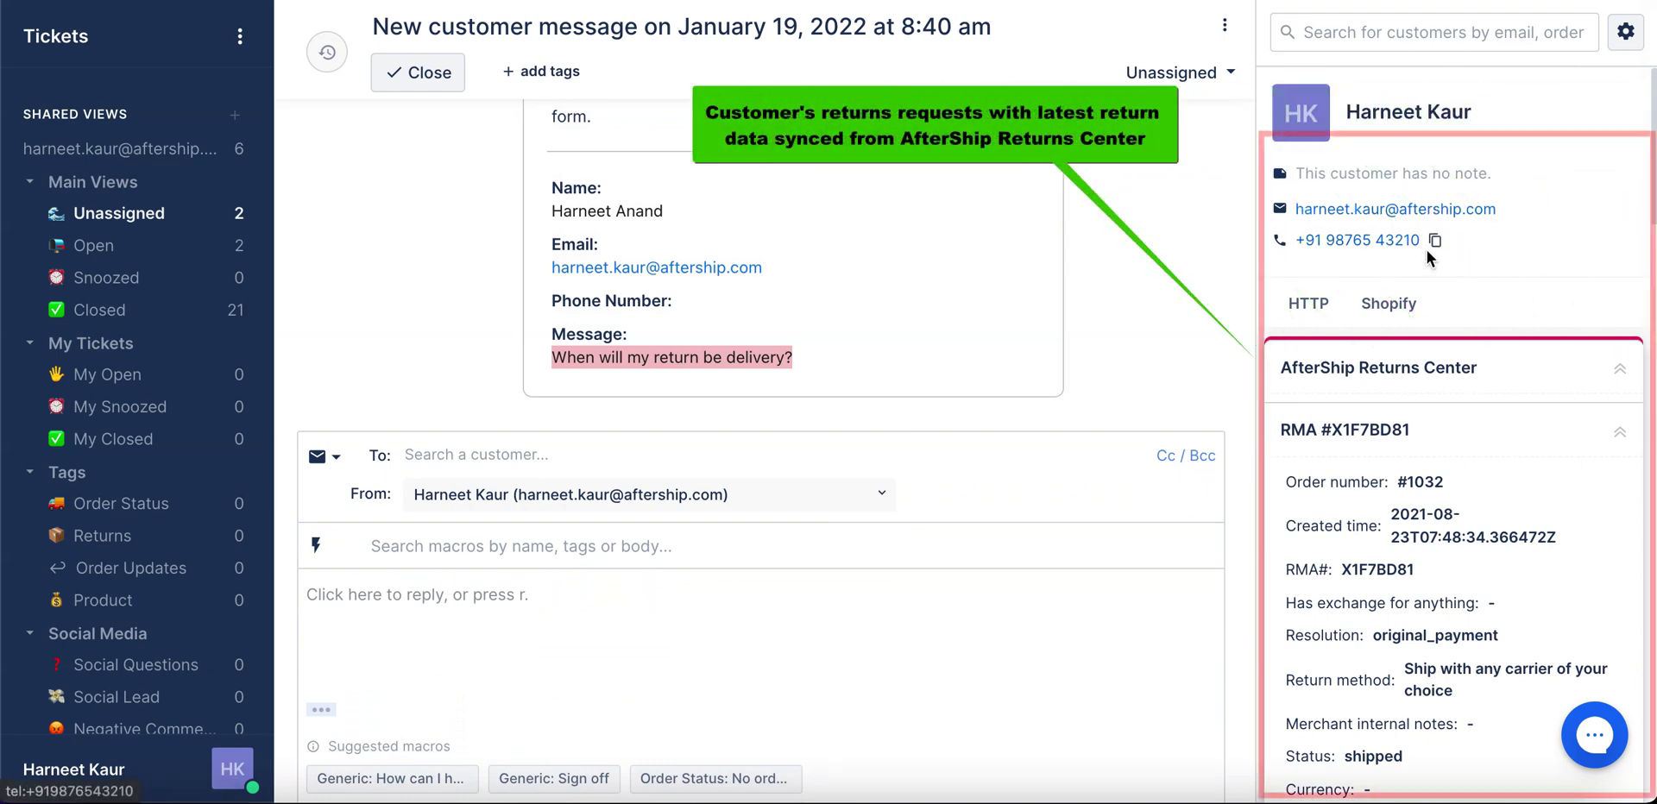
scroll(1426, 250, "down", 3)
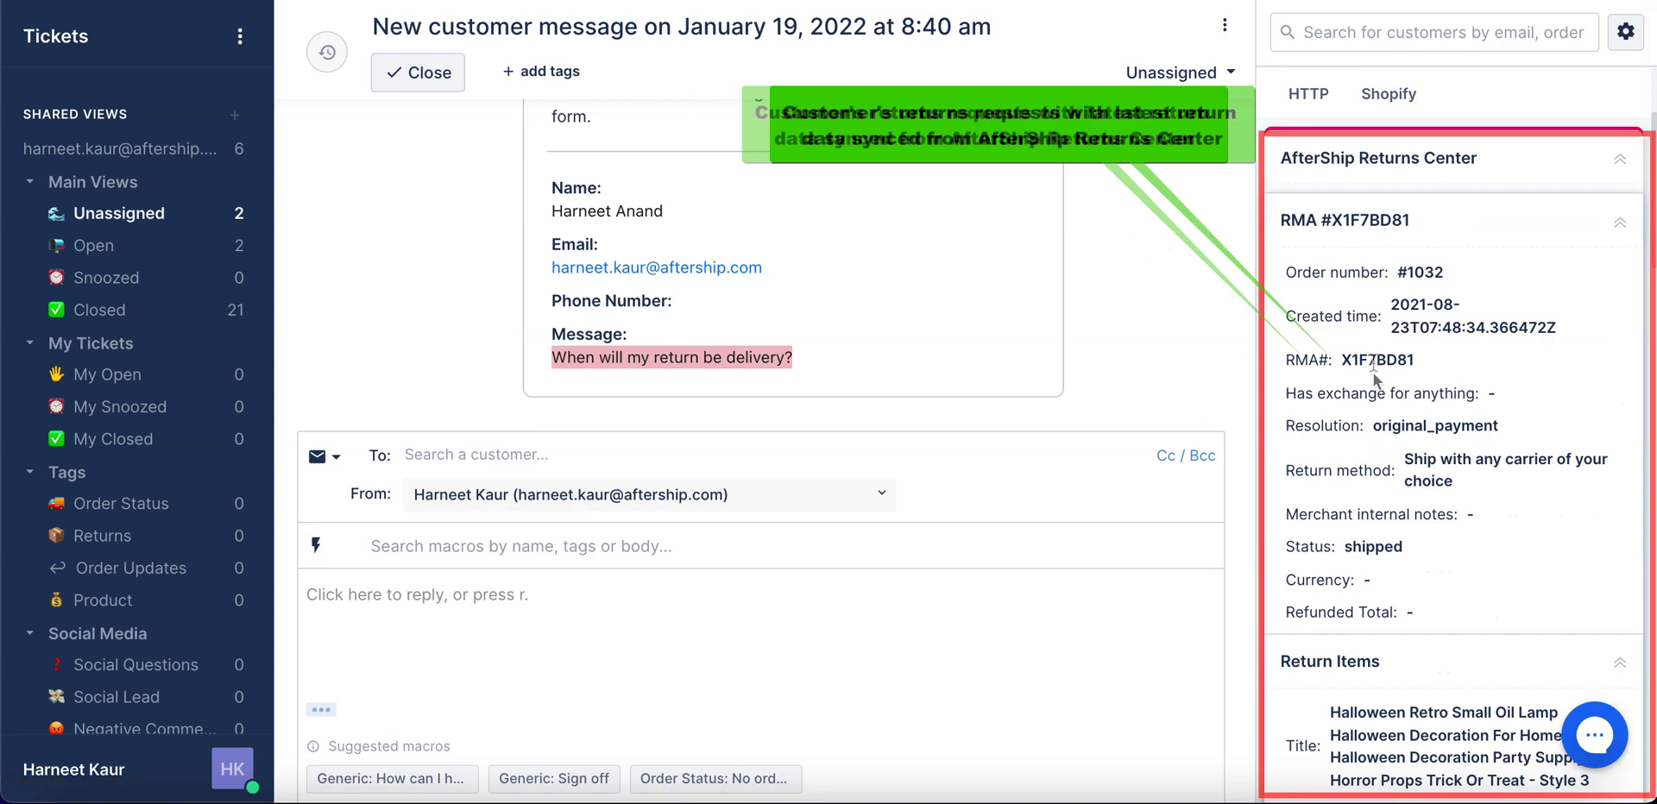
scroll(1394, 436, "down", 3)
scroll(1395, 437, "down", 2)
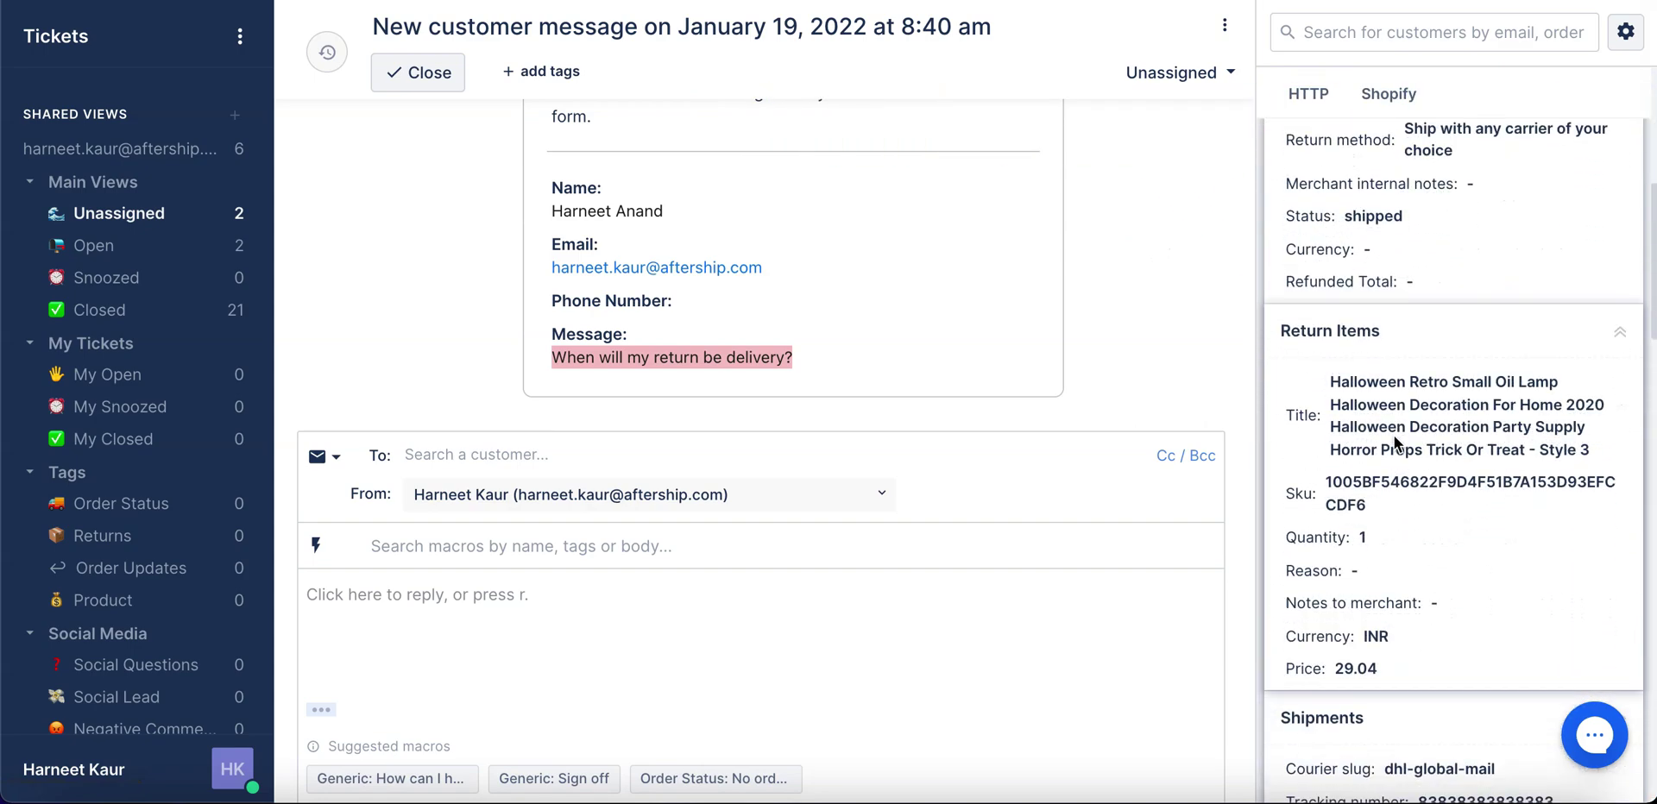
scroll(1581, 572, "down", 5)
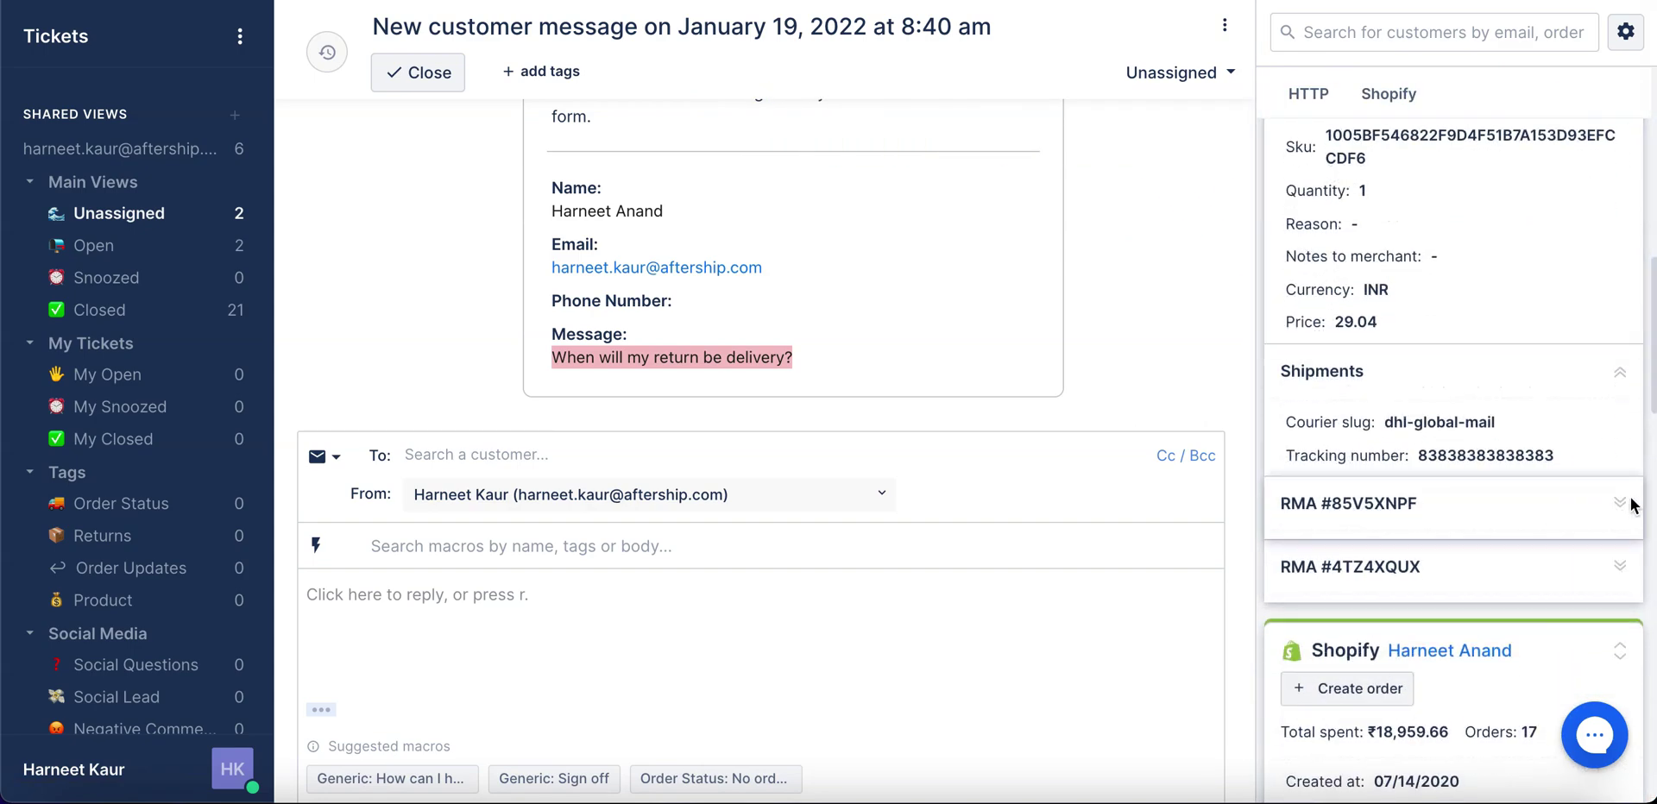
scroll(1473, 574, "down", 3)
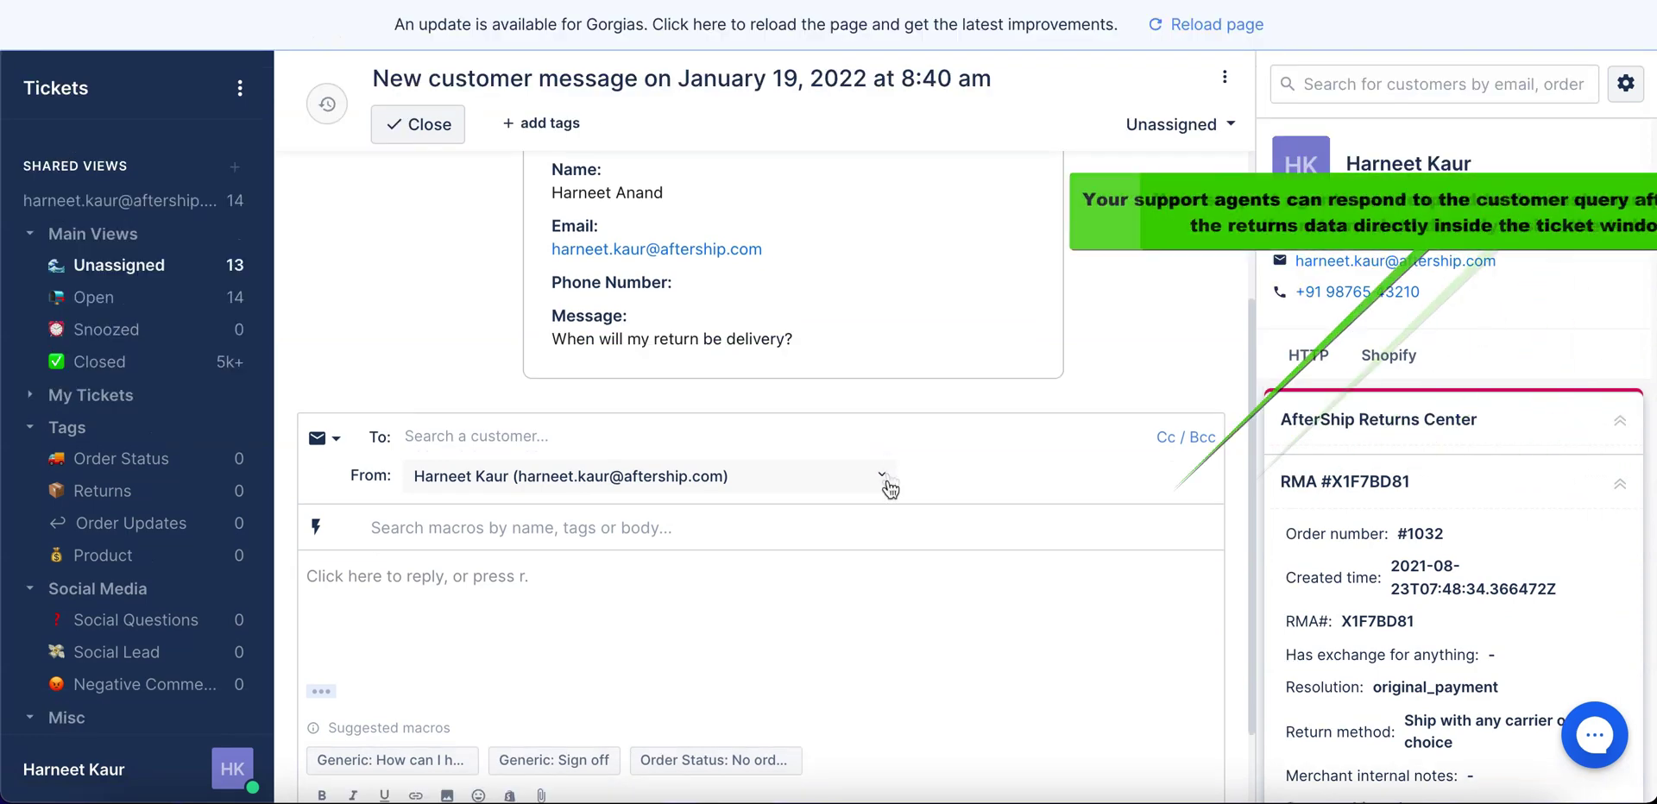
left_click(882, 476)
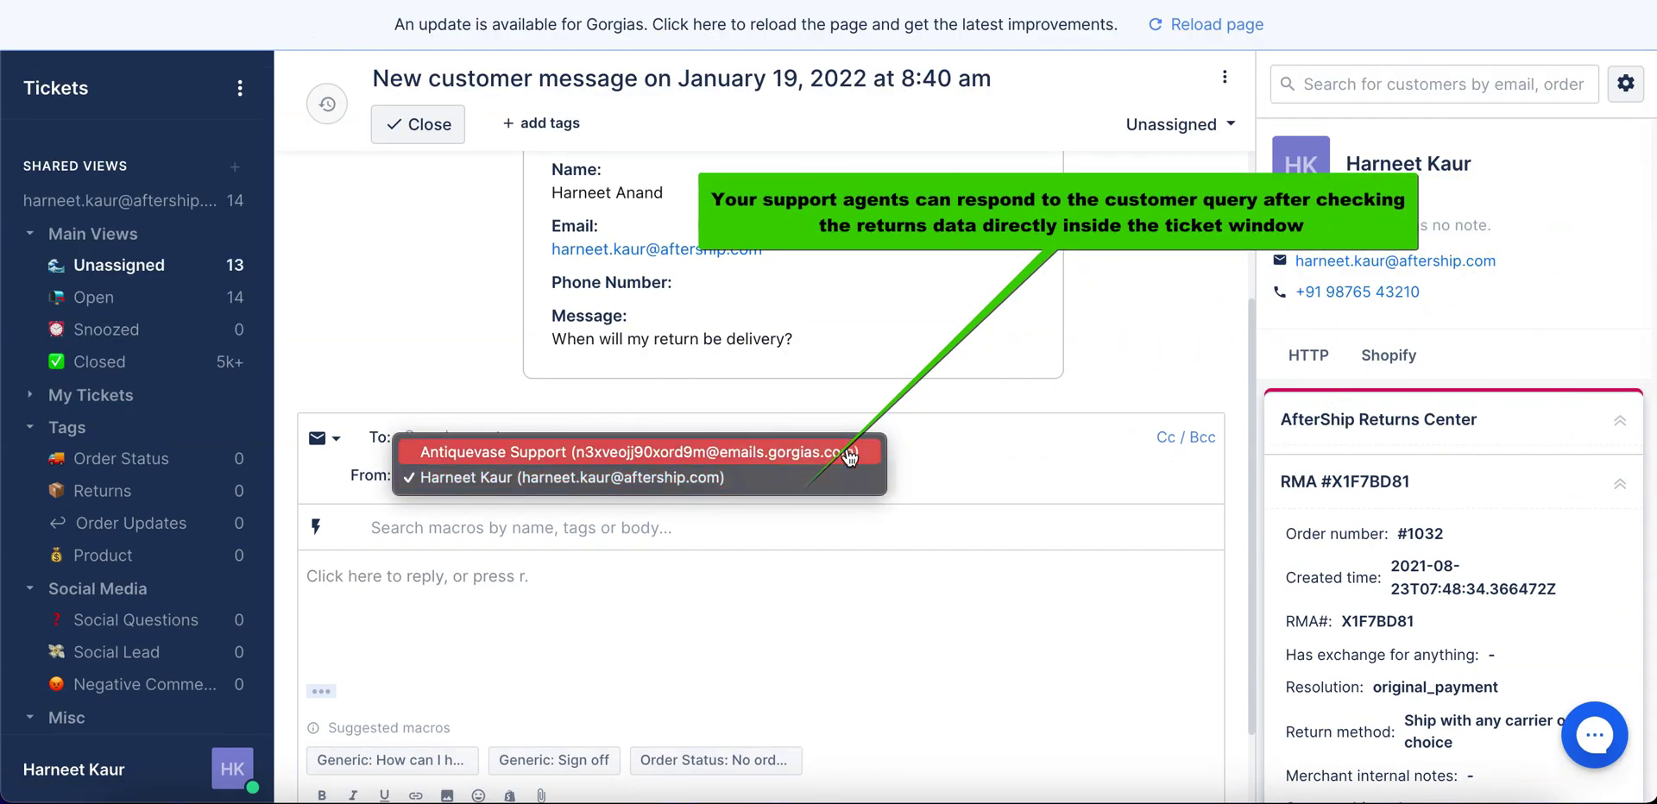
Set the reply's From to Antiquevase Support and the recipient to the customer's email address.
left_click(849, 454)
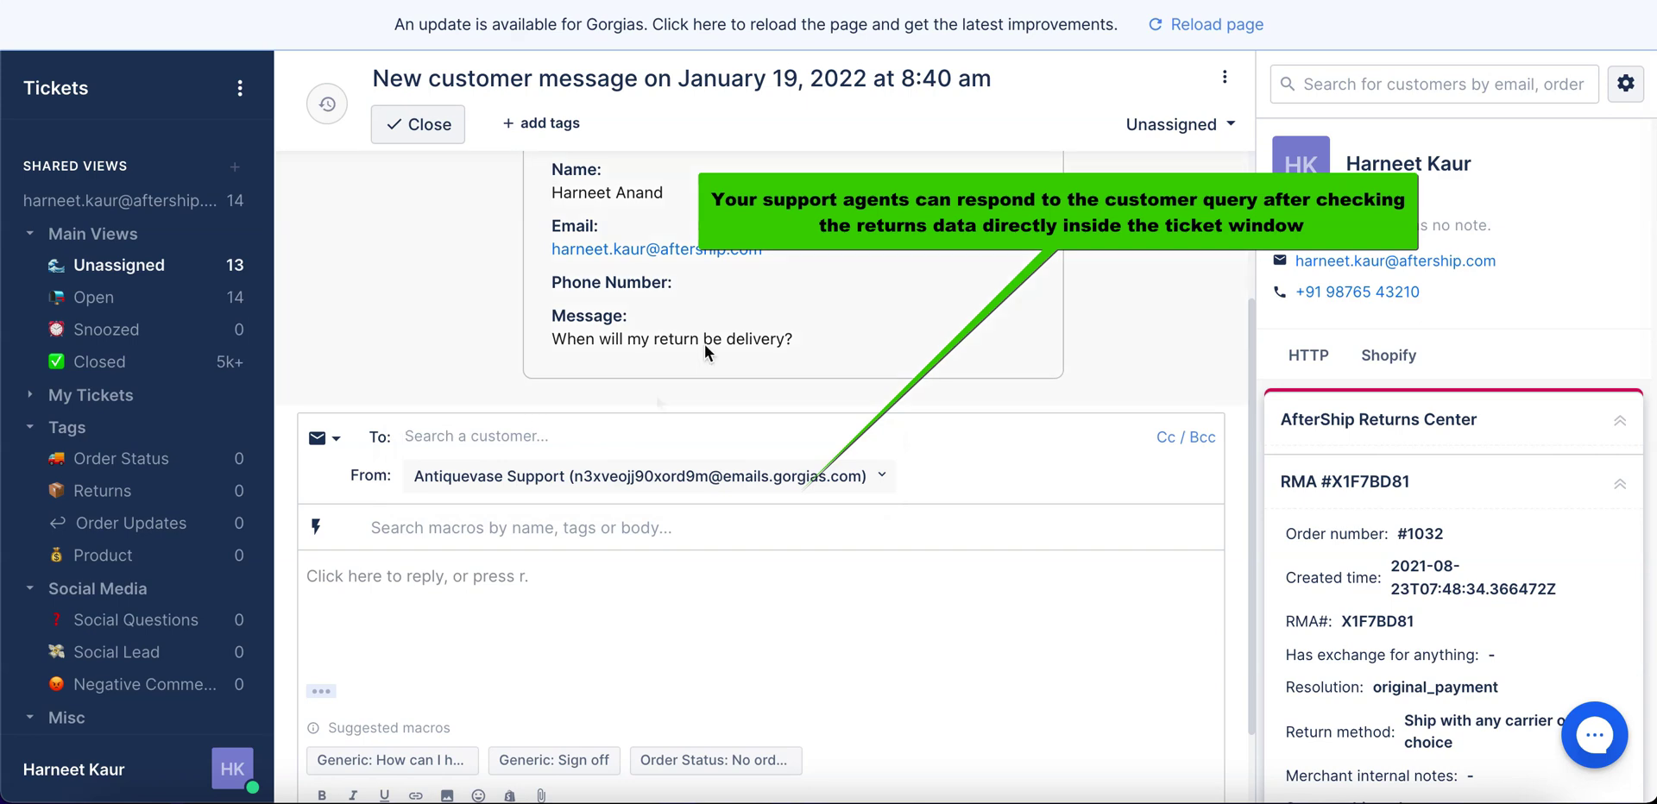
left_click_drag(794, 250, 552, 252)
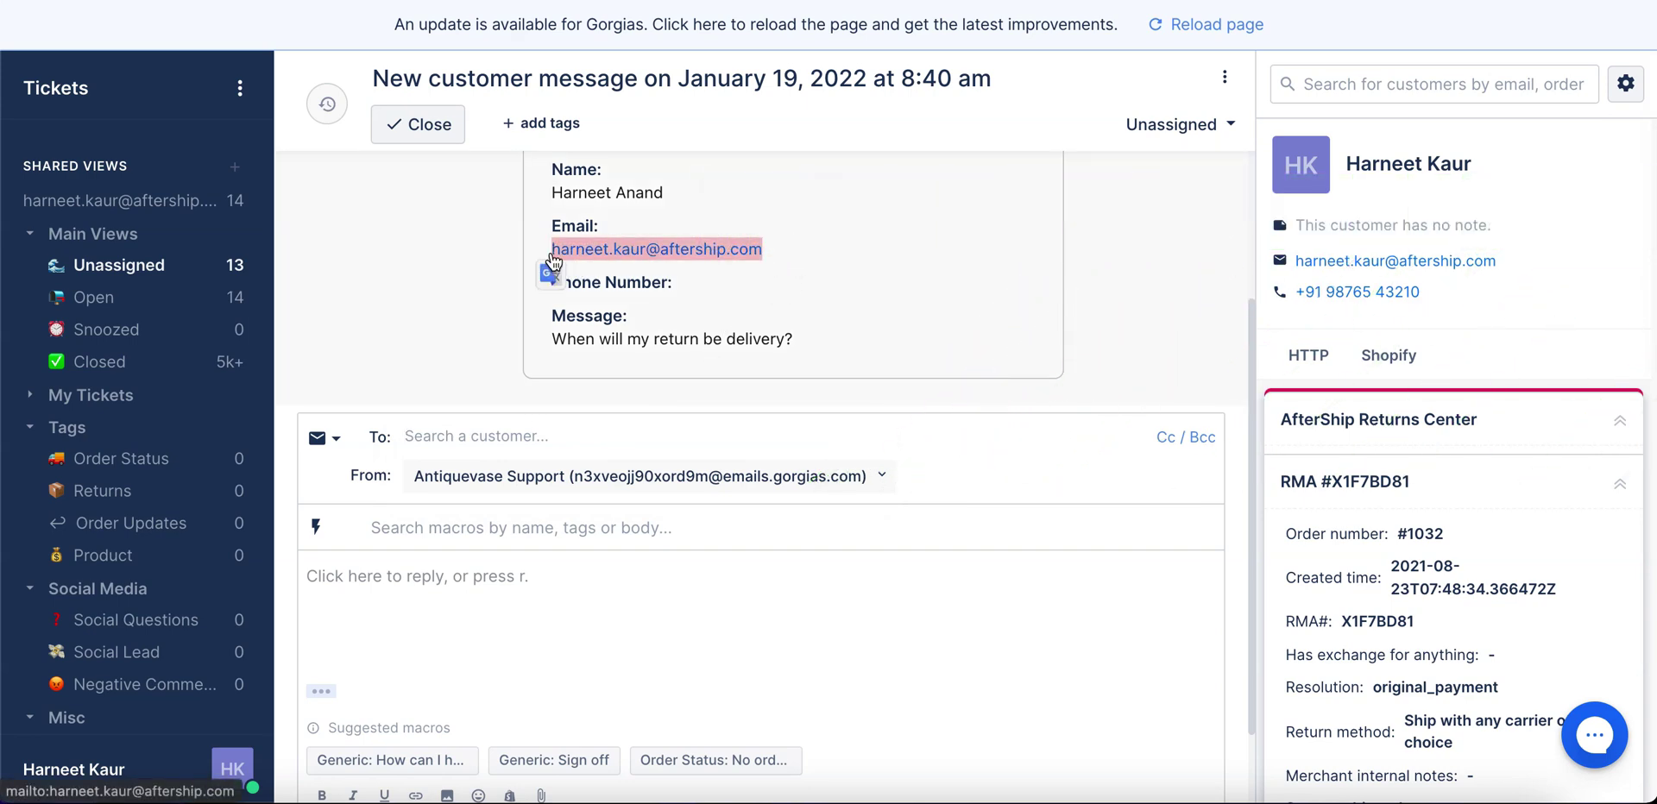
left_click(537, 436)
key("ctrl+v")
Reply 'Please check your order at' plus the AfterShip tracking link, and send it.
left_click(401, 597)
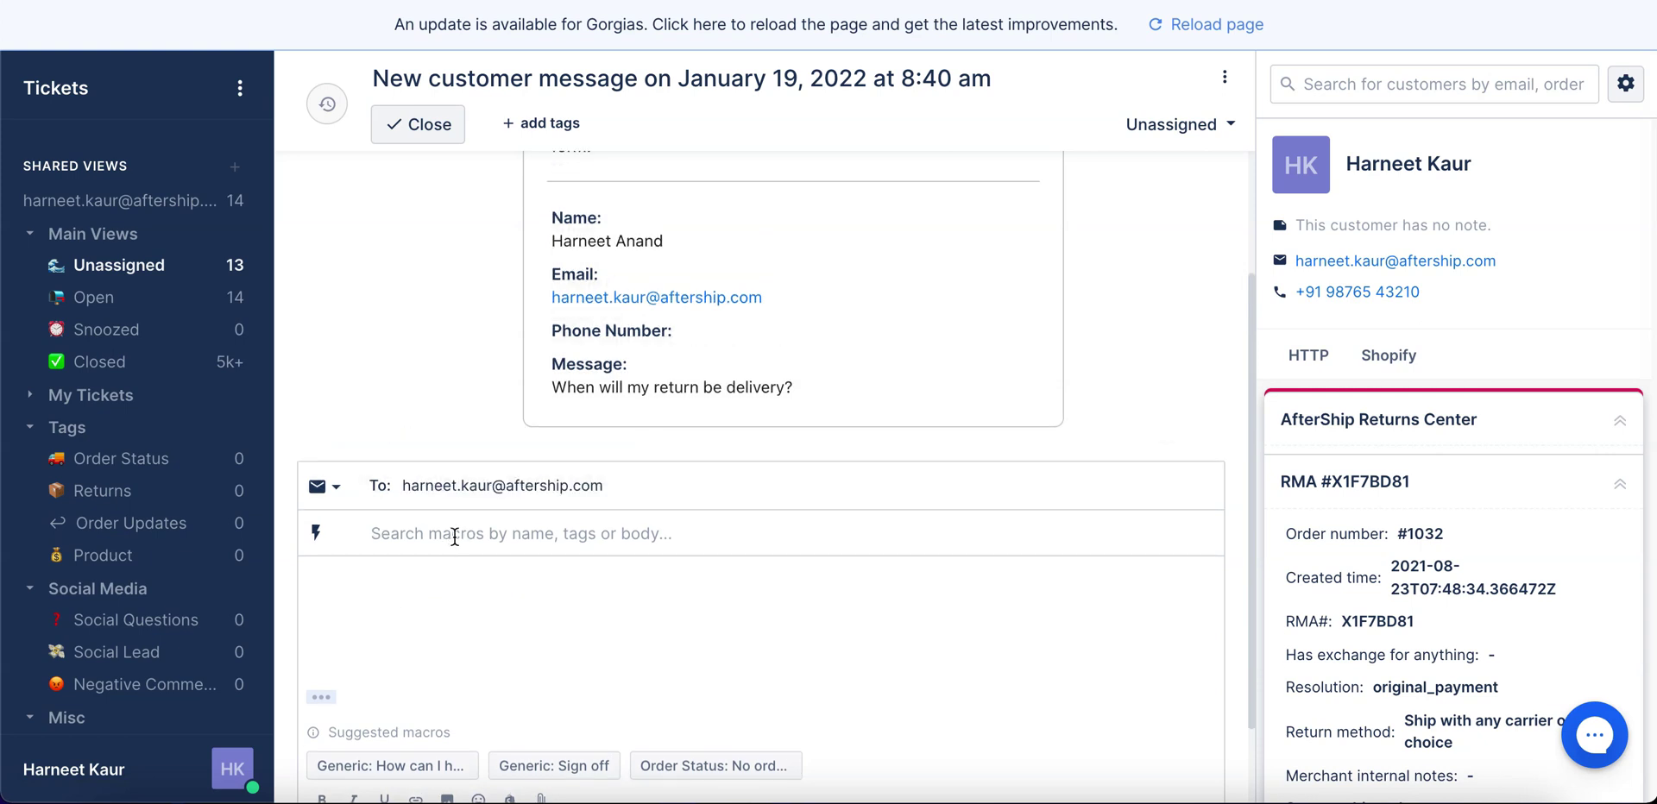
type("Please check your ")
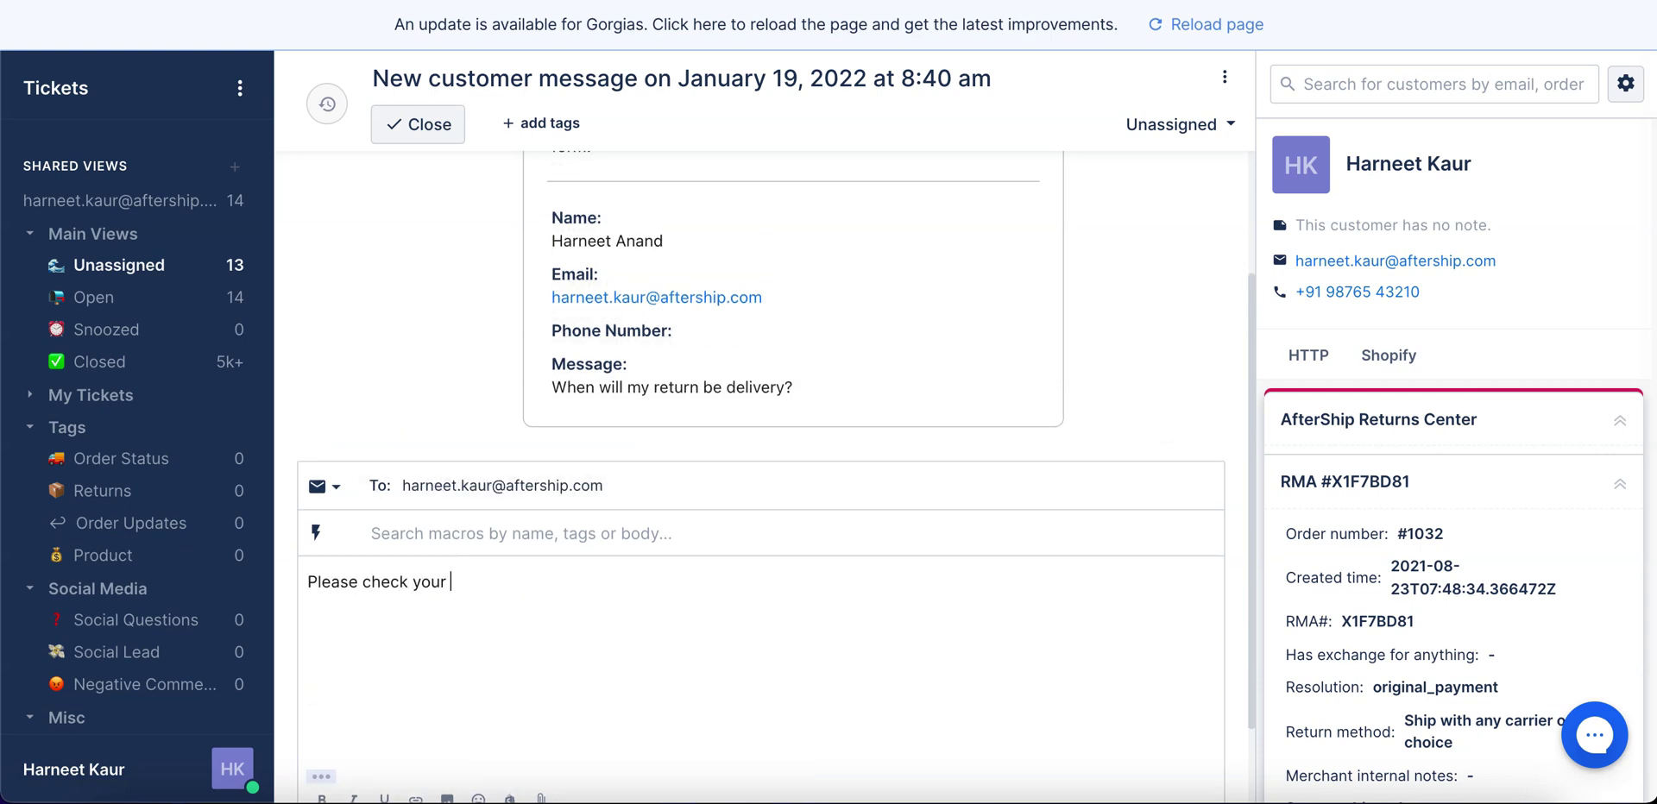
type("order at")
type("https://www.aftership.com/track")
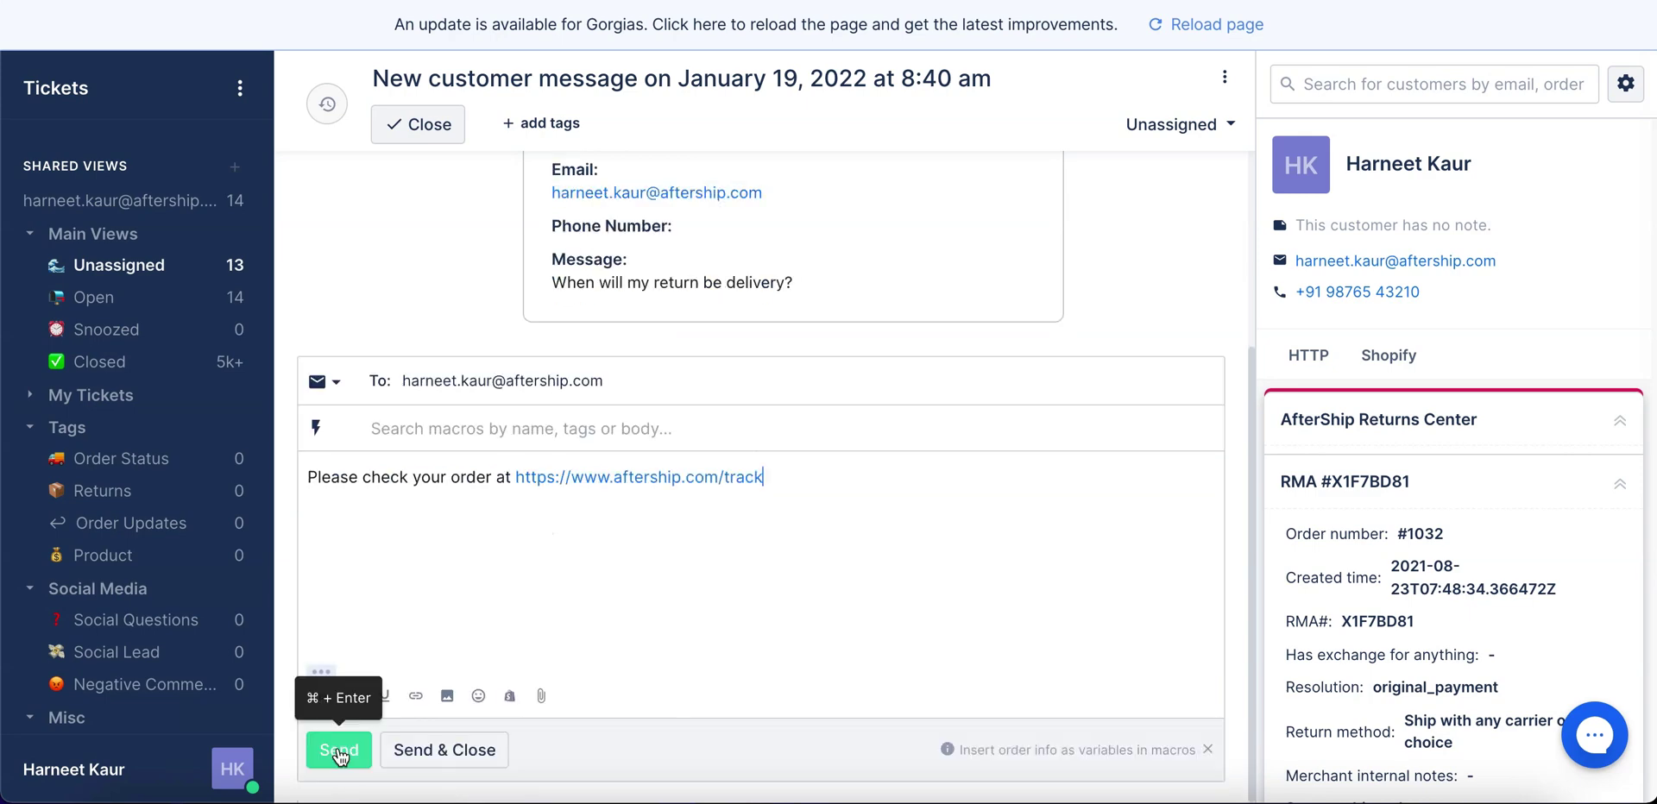
left_click(339, 751)
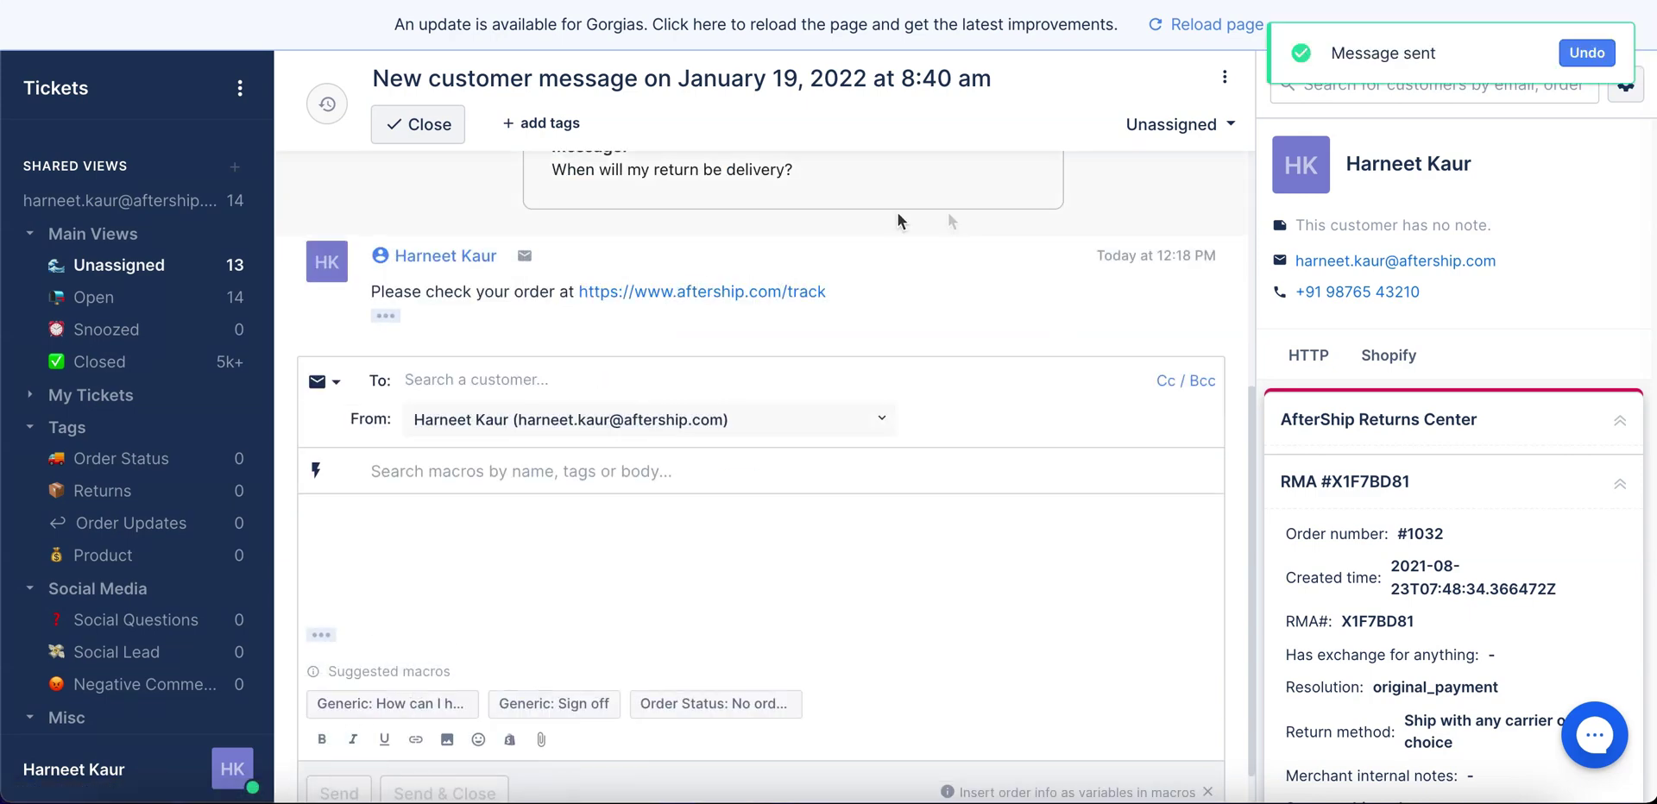